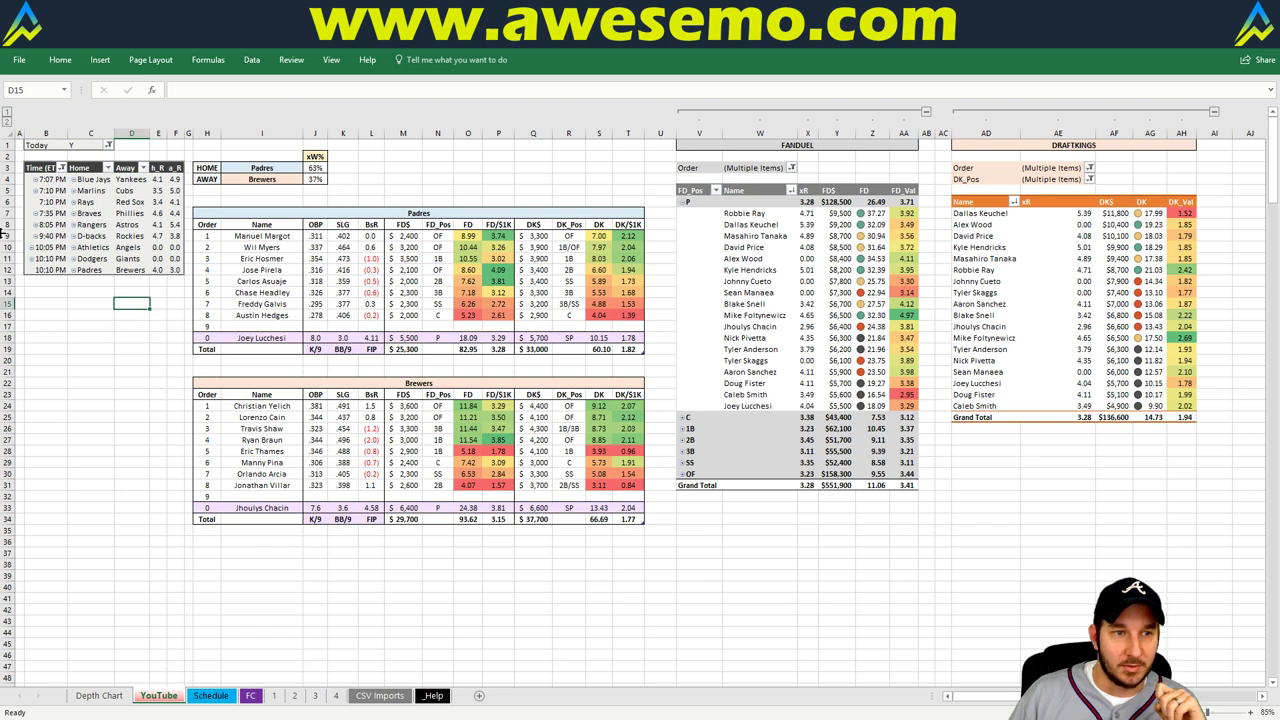
Step: Examine today's schedule table, looking at the game times and the projected runs for the Athletics and Angels game
{"action": "left_click", "coordinate": [50, 172]}
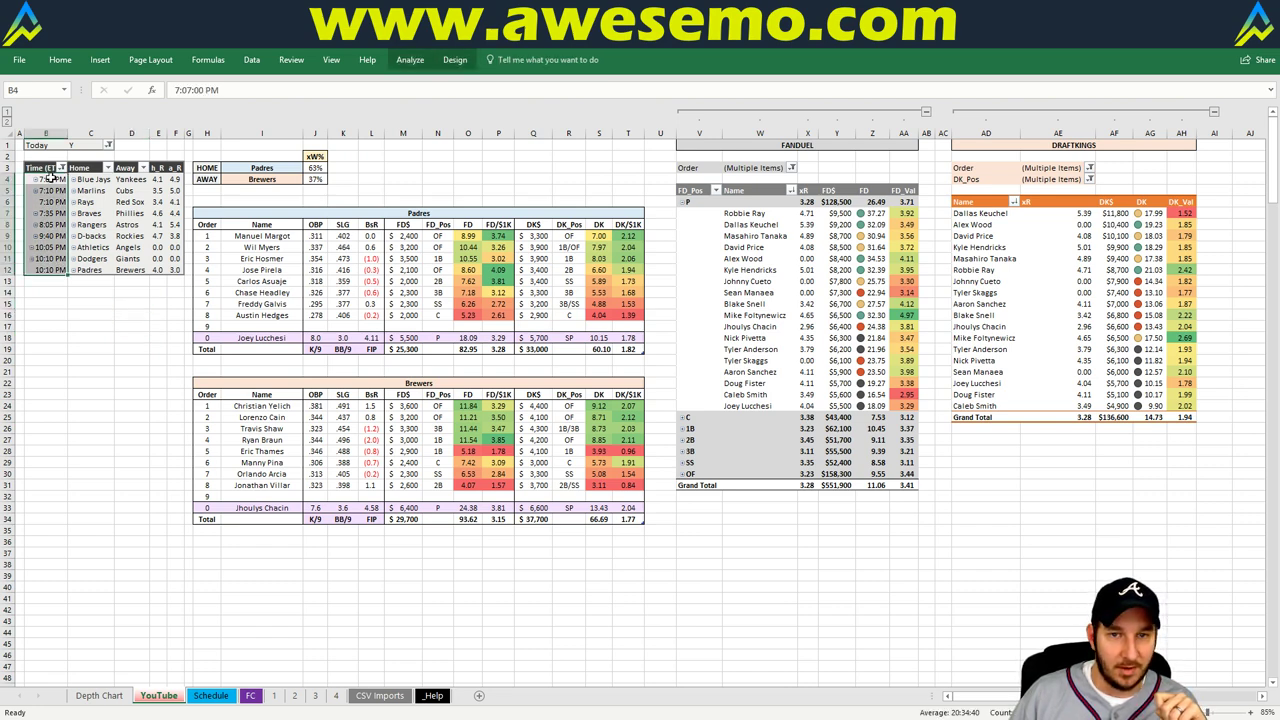
{"action": "left_click", "coordinate": [160, 280]}
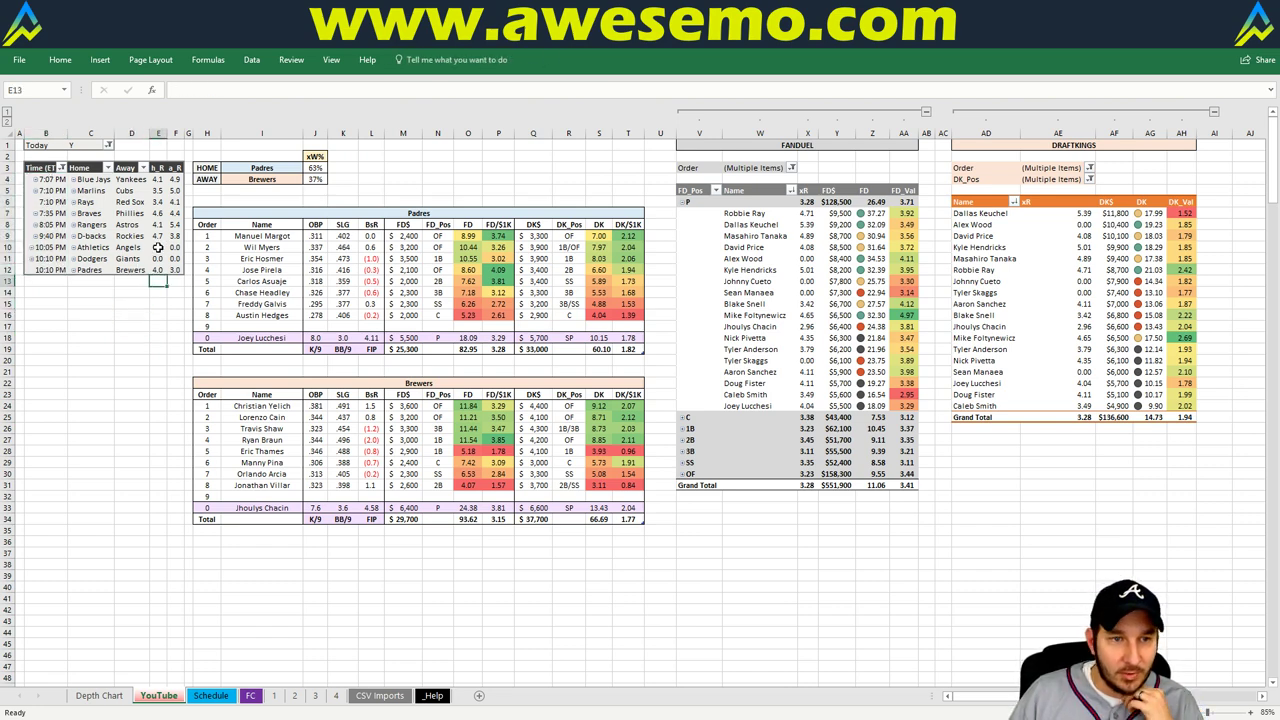
{"action": "left_click_drag", "start_coordinate": [174, 247], "coordinate": [152, 258]}
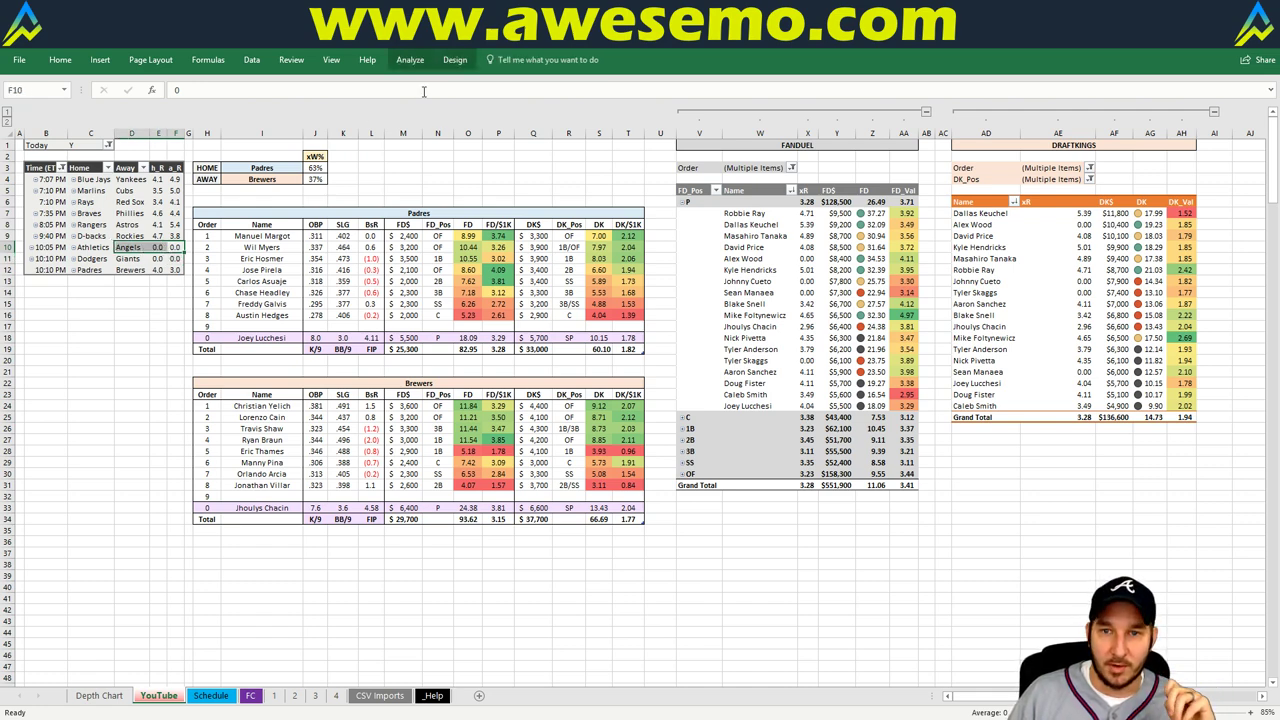
{"action": "left_click", "coordinate": [460, 155]}
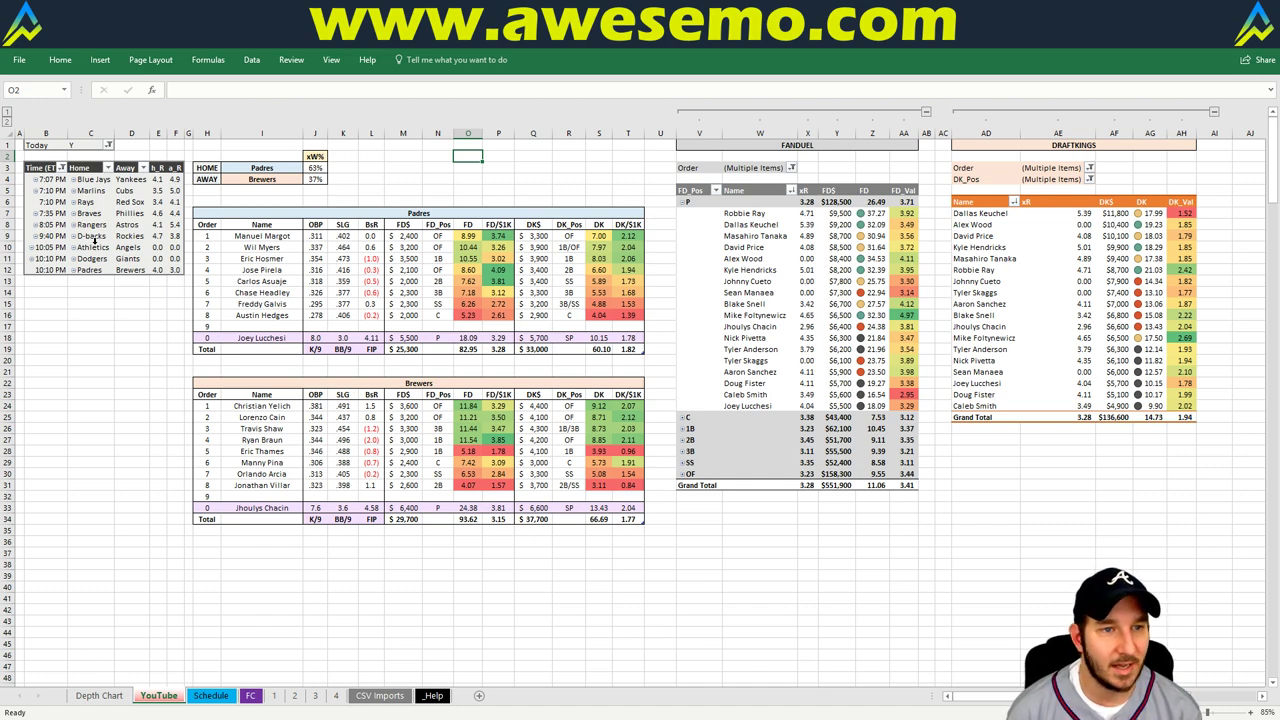
Step: Set the home team of the matchup to Blue Jays
{"action": "left_click", "coordinate": [262, 167]}
{"action": "type", "text": "Brewers"}
{"action": "key", "text": "BackSpace"}
{"action": "key", "text": "BackSpace"}
{"action": "key", "text": "BackSpace"}
{"action": "key", "text": "BackSpace"}
{"action": "key", "text": "BackSpace"}
{"action": "key", "text": "BackSpace"}
{"action": "key", "text": "BackSpace"}
{"action": "type", "text": "Blue Jays"}
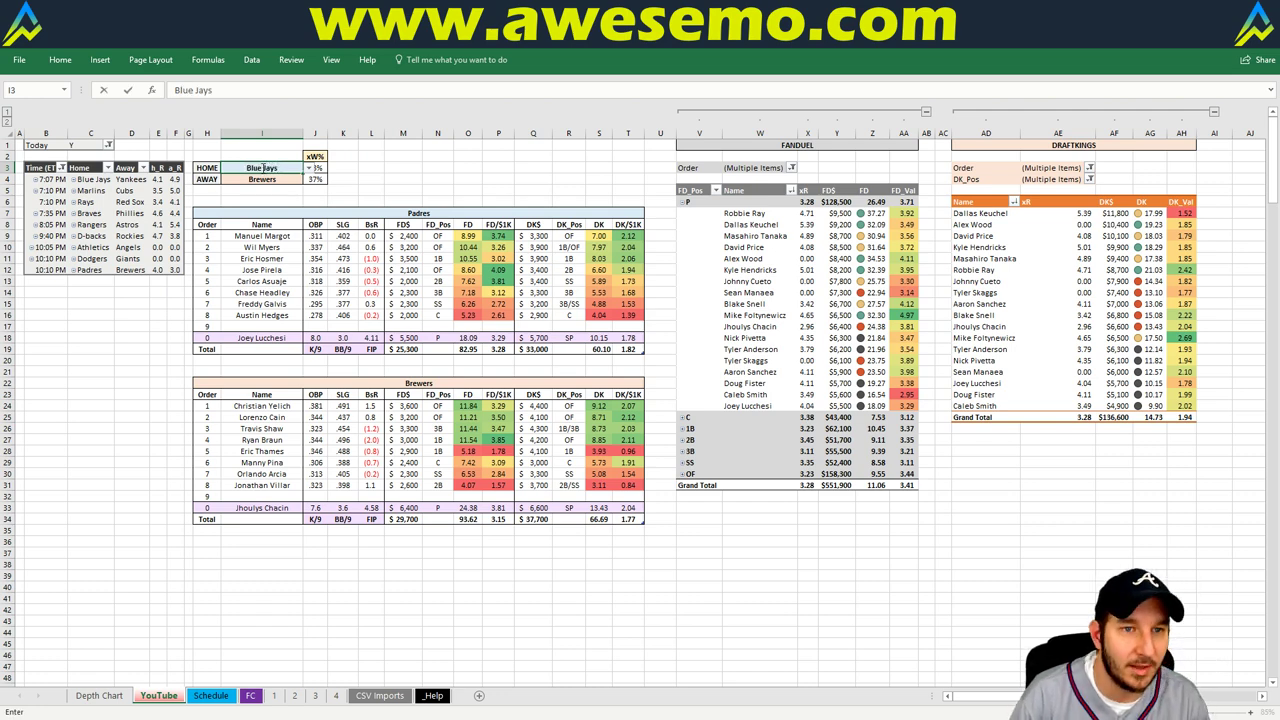
{"action": "key", "text": "Return"}
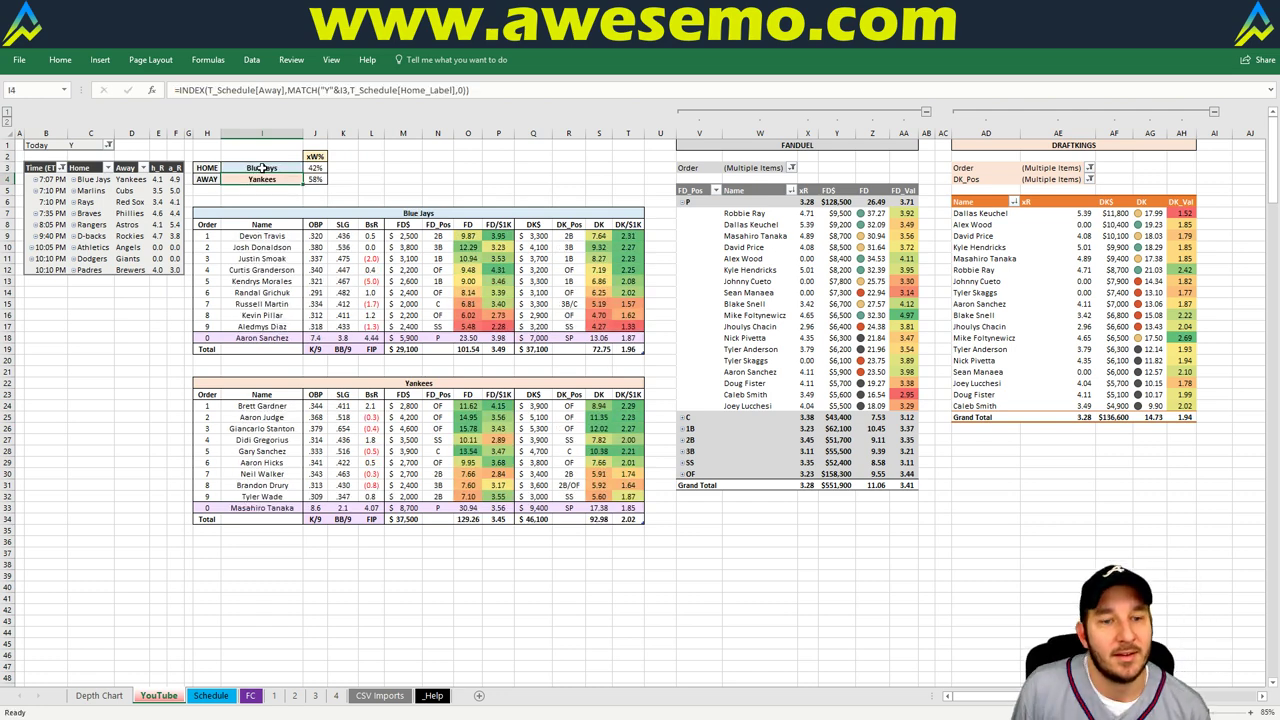
Step: Examine the hitters' OBP, SLG and BsR columns in the Blue Jays lineup table
{"action": "left_click", "coordinate": [380, 177]}
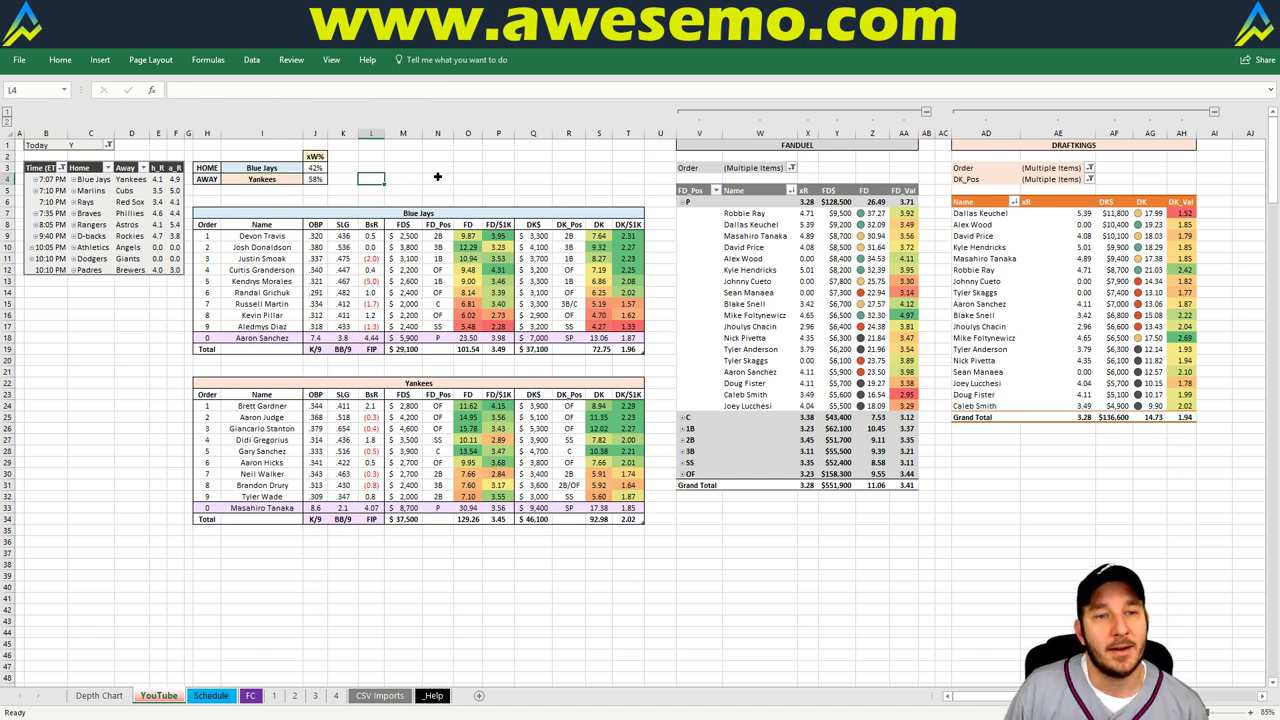
{"action": "left_click", "coordinate": [438, 177]}
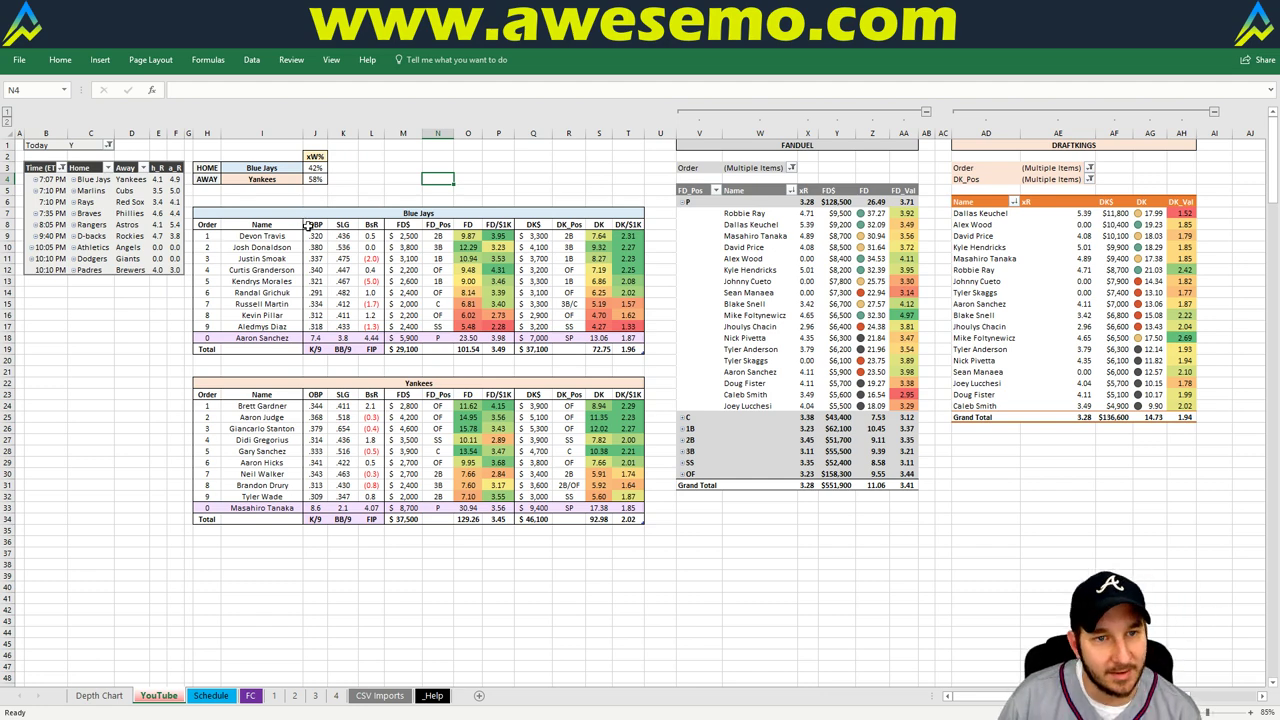
{"action": "left_click_drag", "start_coordinate": [312, 224], "coordinate": [340, 500]}
{"action": "left_click", "coordinate": [337, 292]}
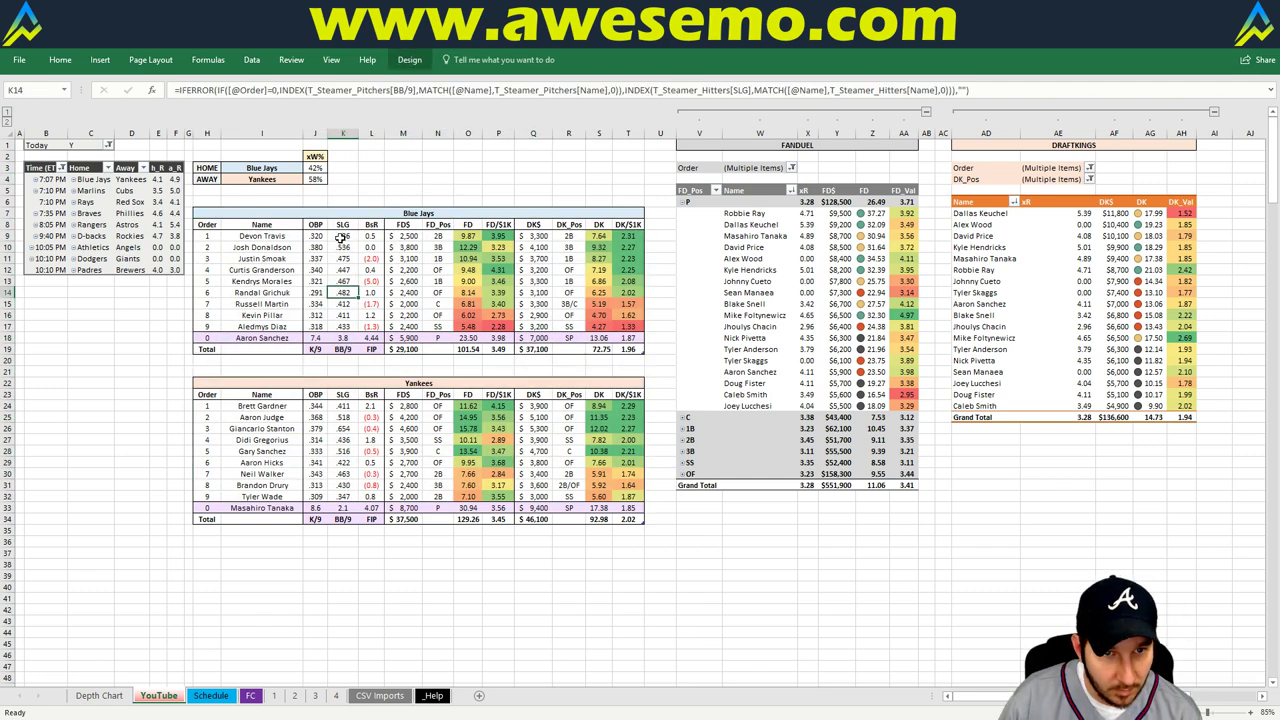
{"action": "left_click_drag", "start_coordinate": [315, 236], "coordinate": [372, 340]}
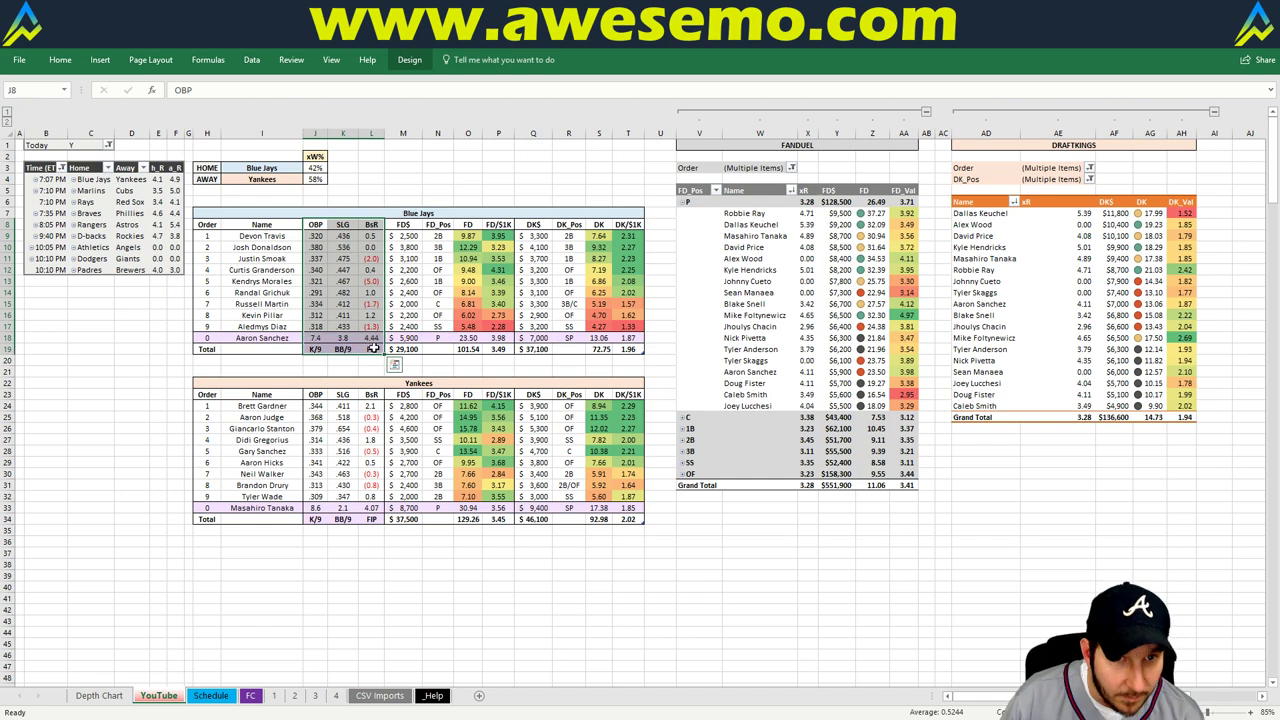
{"action": "left_click", "coordinate": [323, 269]}
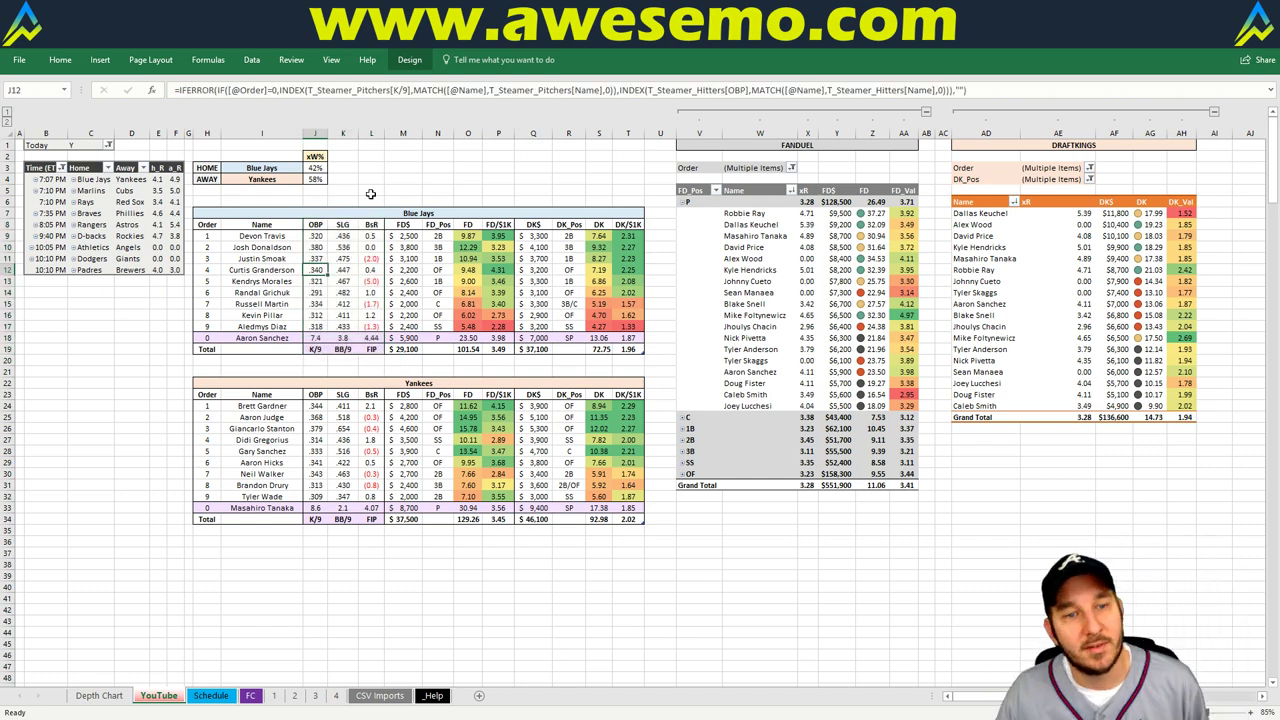
{"action": "left_click", "coordinate": [320, 236]}
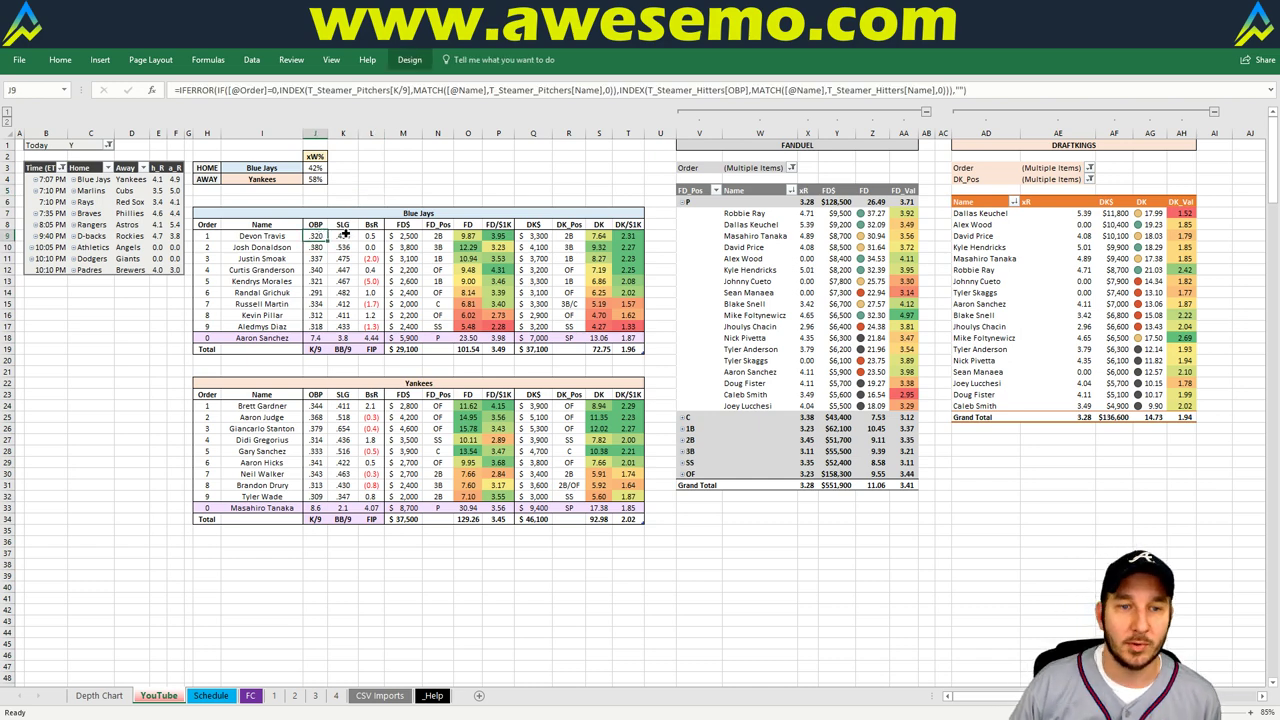
{"action": "left_click", "coordinate": [343, 236]}
{"action": "left_click", "coordinate": [370, 236]}
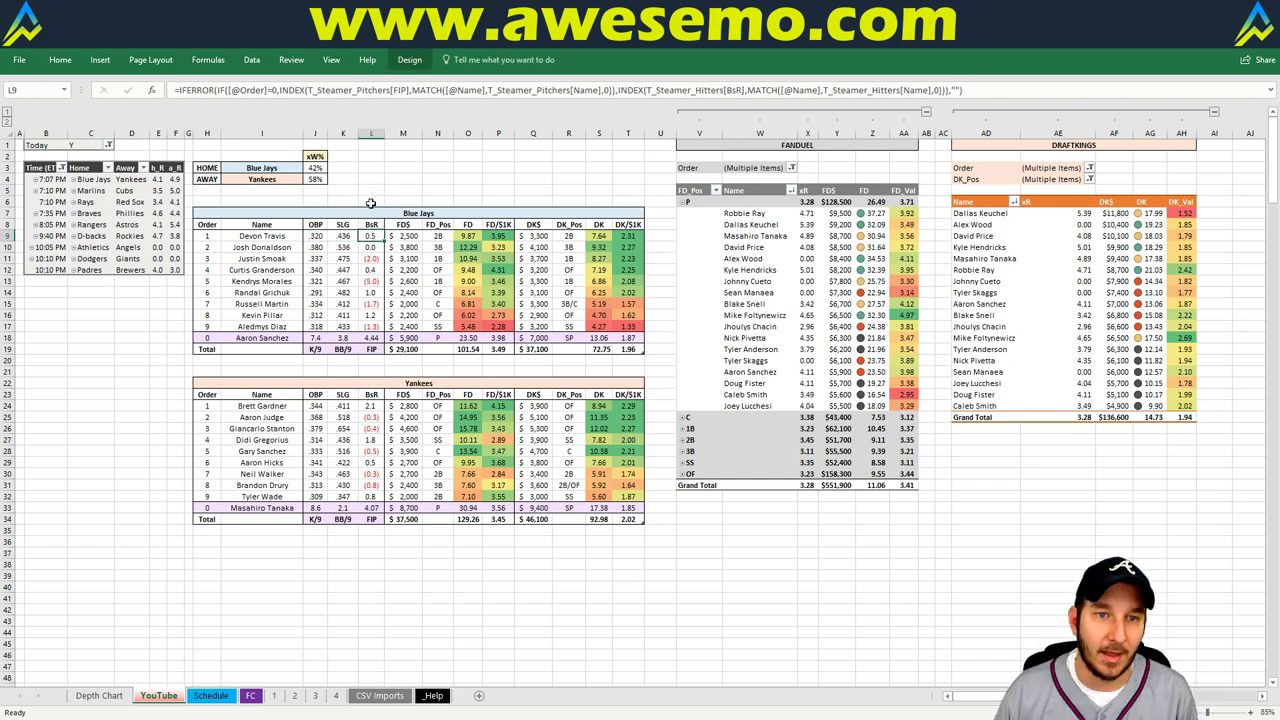
{"action": "left_click", "coordinate": [370, 202]}
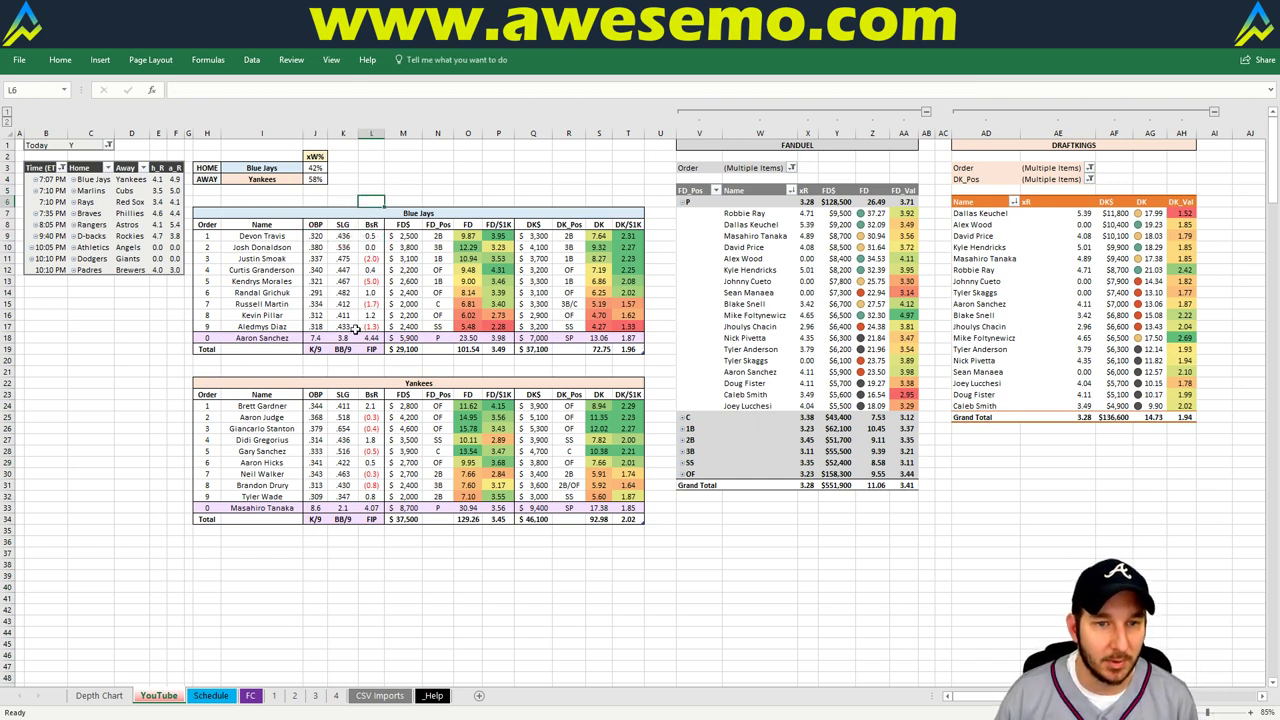
Step: Examine the starting pitcher's K/9, BB/9 and FIP figures at the foot of the Blue Jays table
{"action": "left_click", "coordinate": [316, 349]}
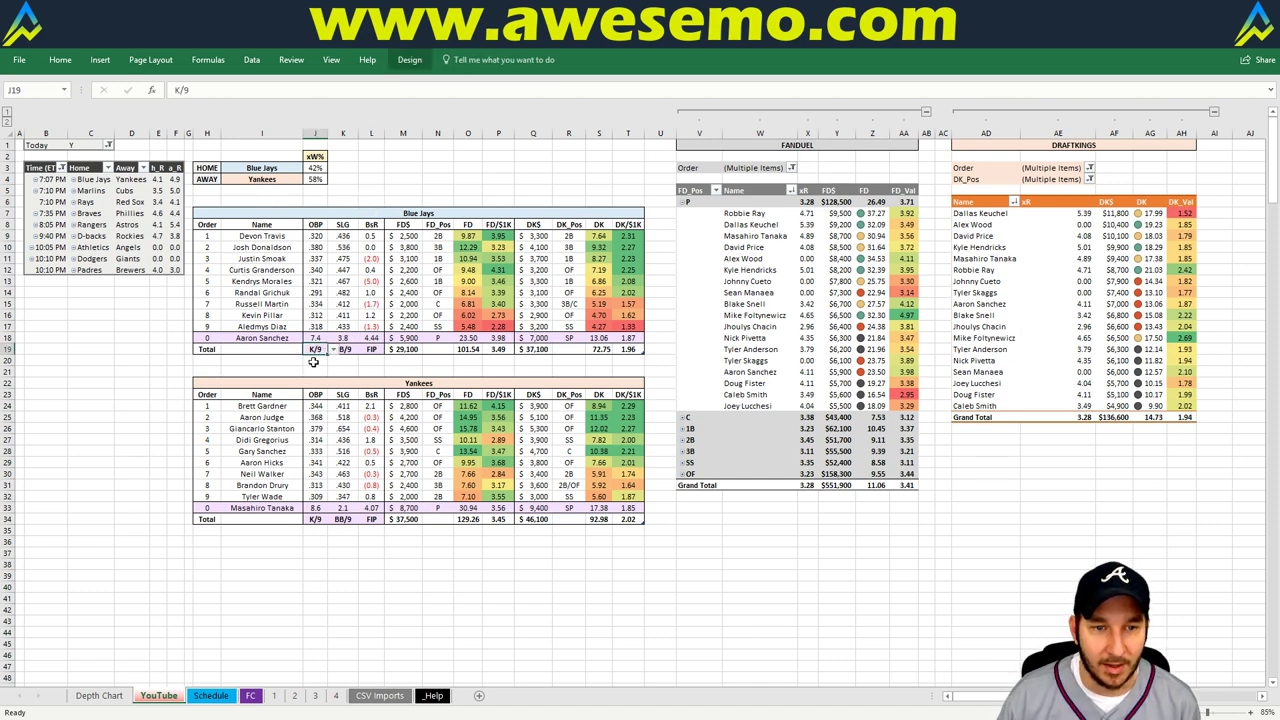
{"action": "left_click", "coordinate": [314, 361]}
{"action": "left_click_drag", "start_coordinate": [320, 338], "coordinate": [371, 349]}
{"action": "left_click", "coordinate": [132, 329]}
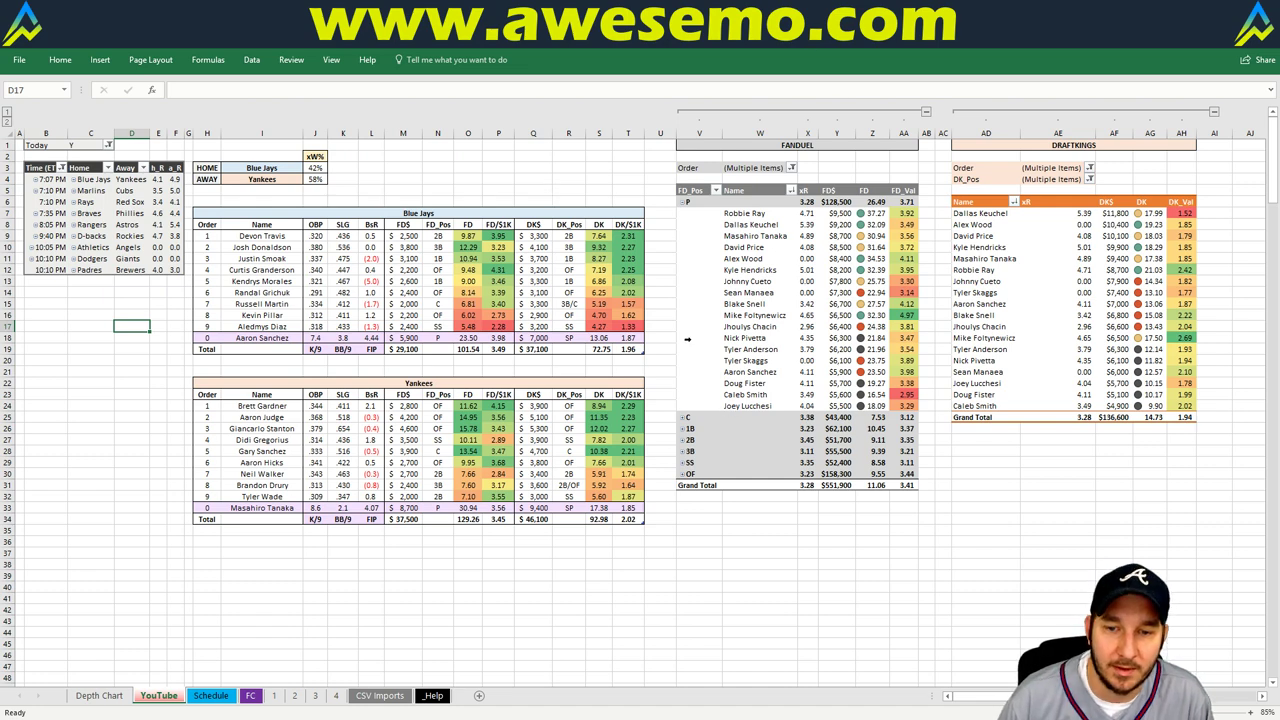
Step: View the third basemen in the FanDuel pivot table in place of the pitchers, and restore the expanded P group
{"action": "left_click", "coordinate": [685, 202]}
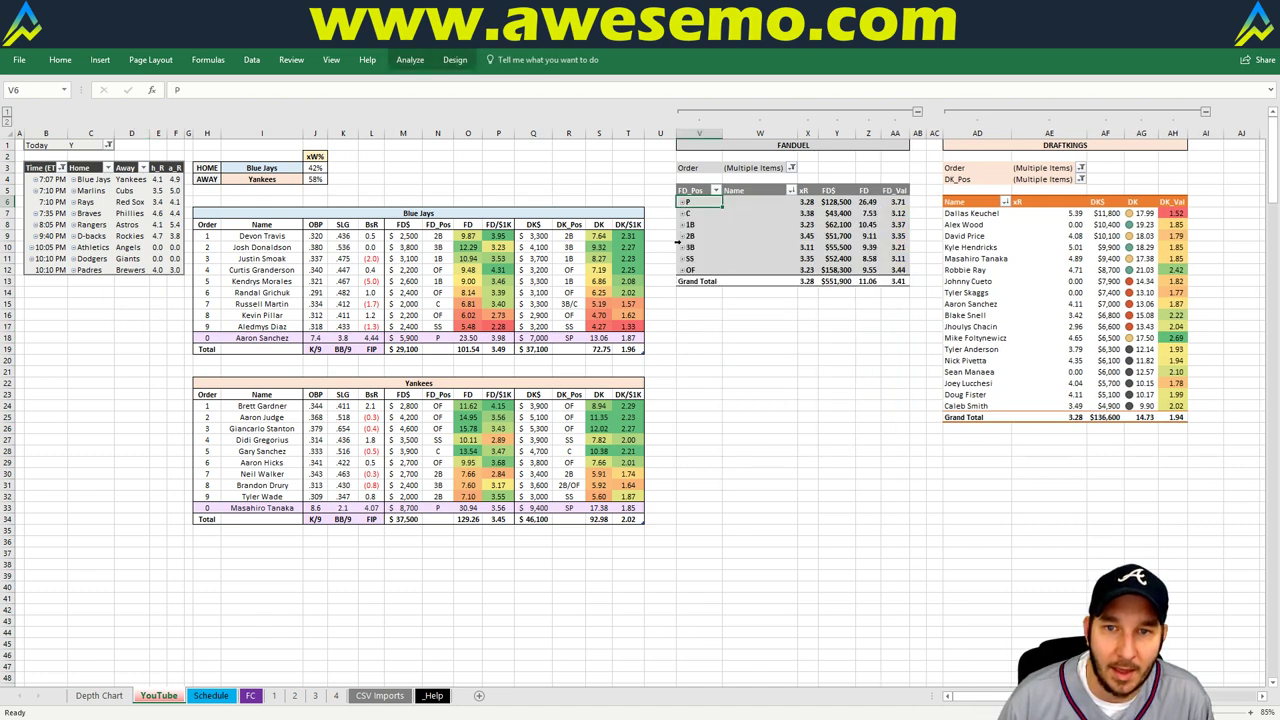
{"action": "left_click", "coordinate": [681, 247]}
{"action": "left_click", "coordinate": [681, 247]}
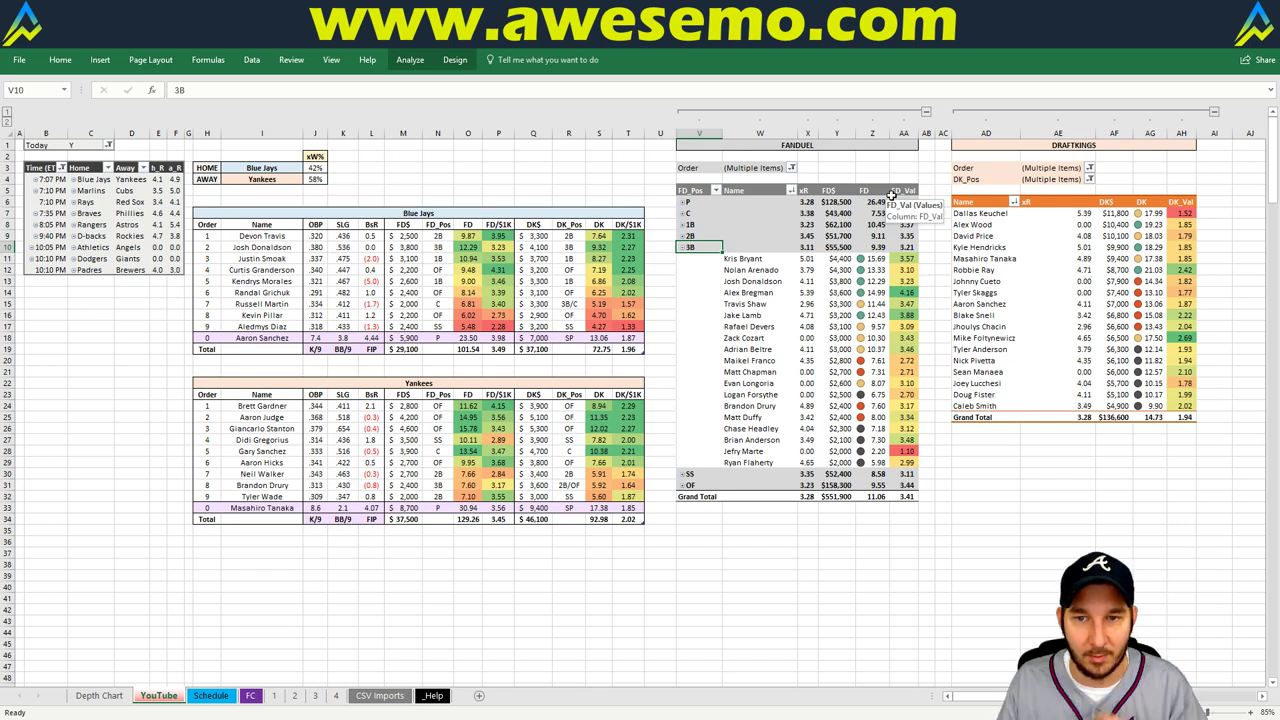
{"action": "left_click", "coordinate": [683, 247]}
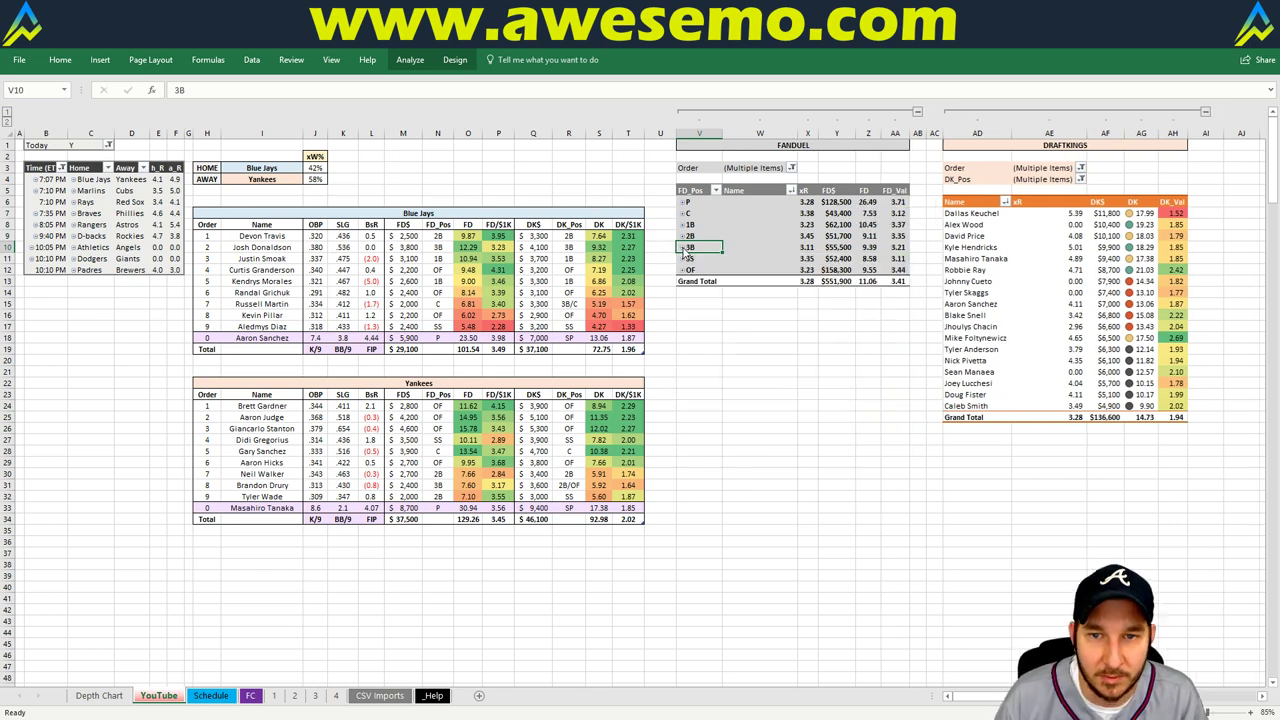
{"action": "left_click", "coordinate": [683, 202]}
{"action": "left_click", "coordinate": [594, 181]}
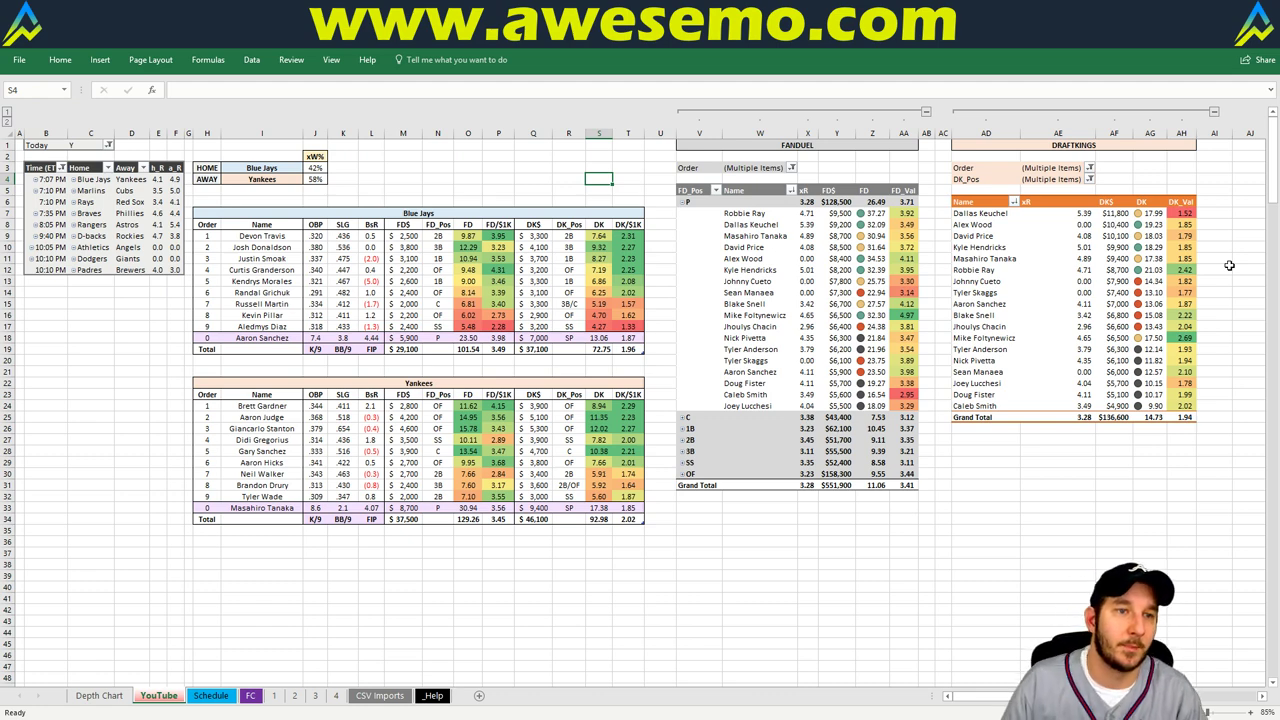
Step: Set the home team of the matchup to Marlins
{"action": "left_click", "coordinate": [270, 169]}
{"action": "type", "text": "Marlins"}
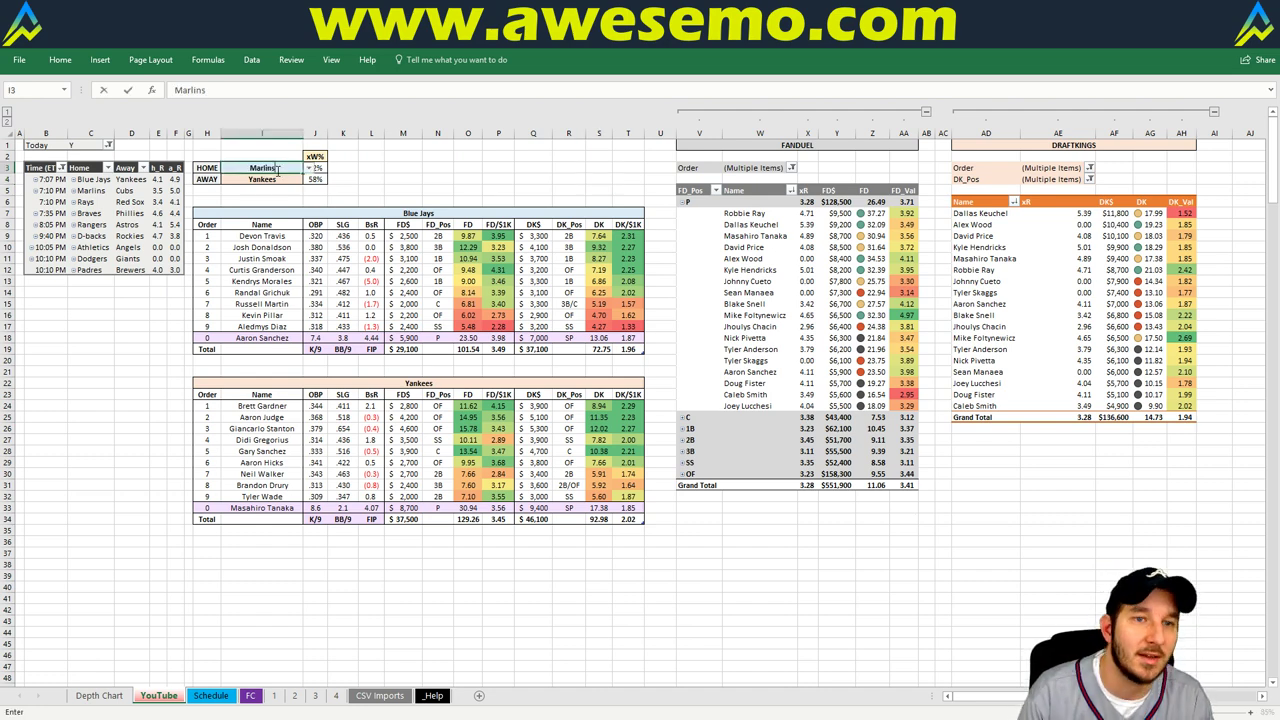
{"action": "key", "text": "Return"}
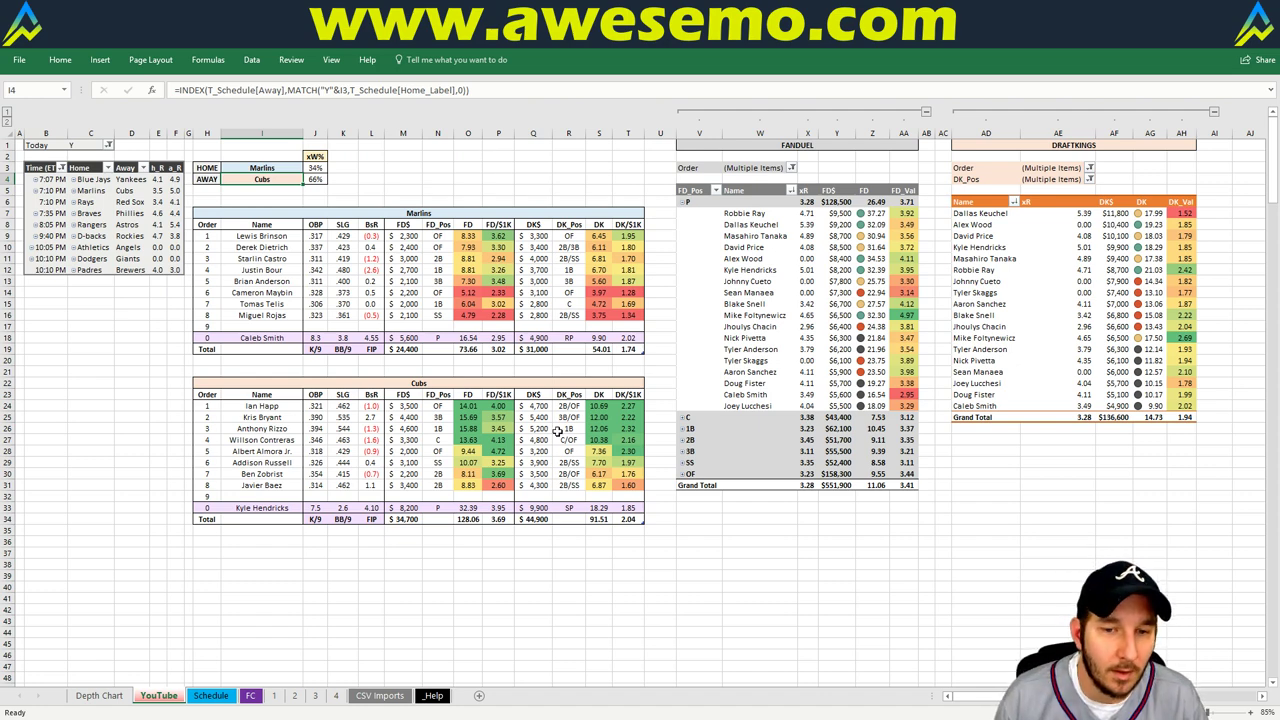
{"action": "right_click", "coordinate": [530, 418]}
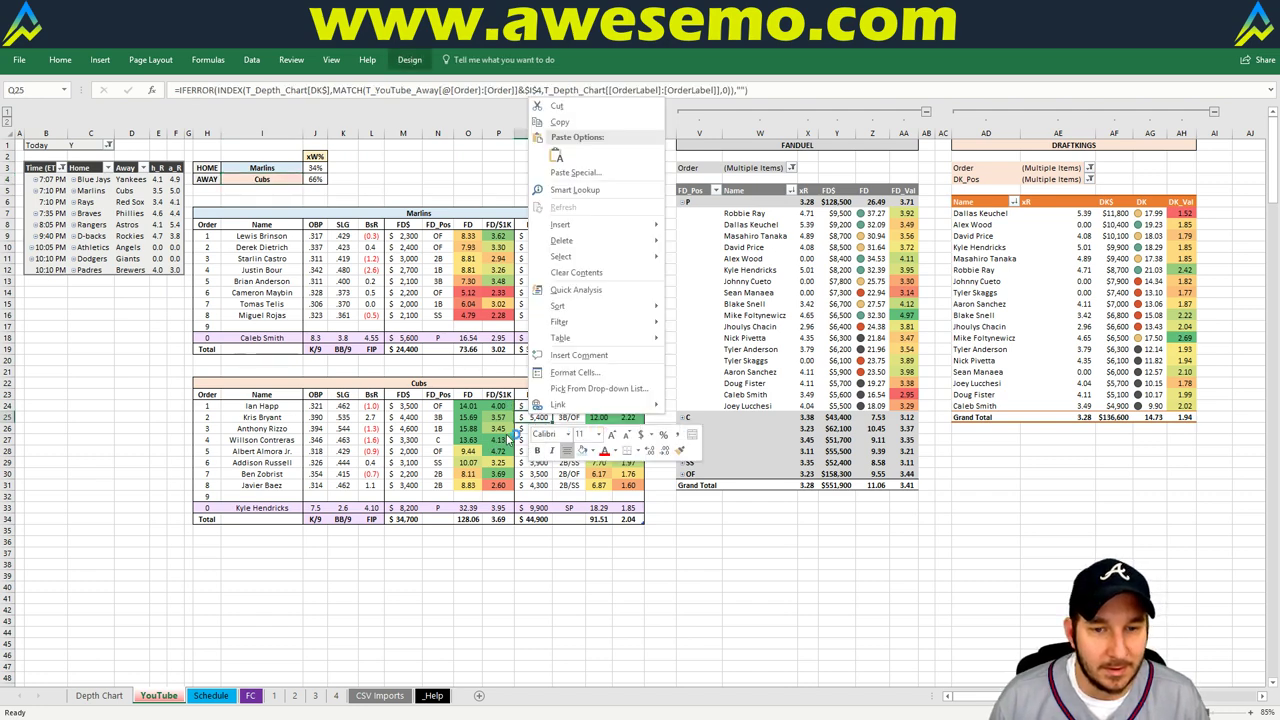
{"action": "key", "text": "Escape"}
{"action": "left_click", "coordinate": [500, 370]}
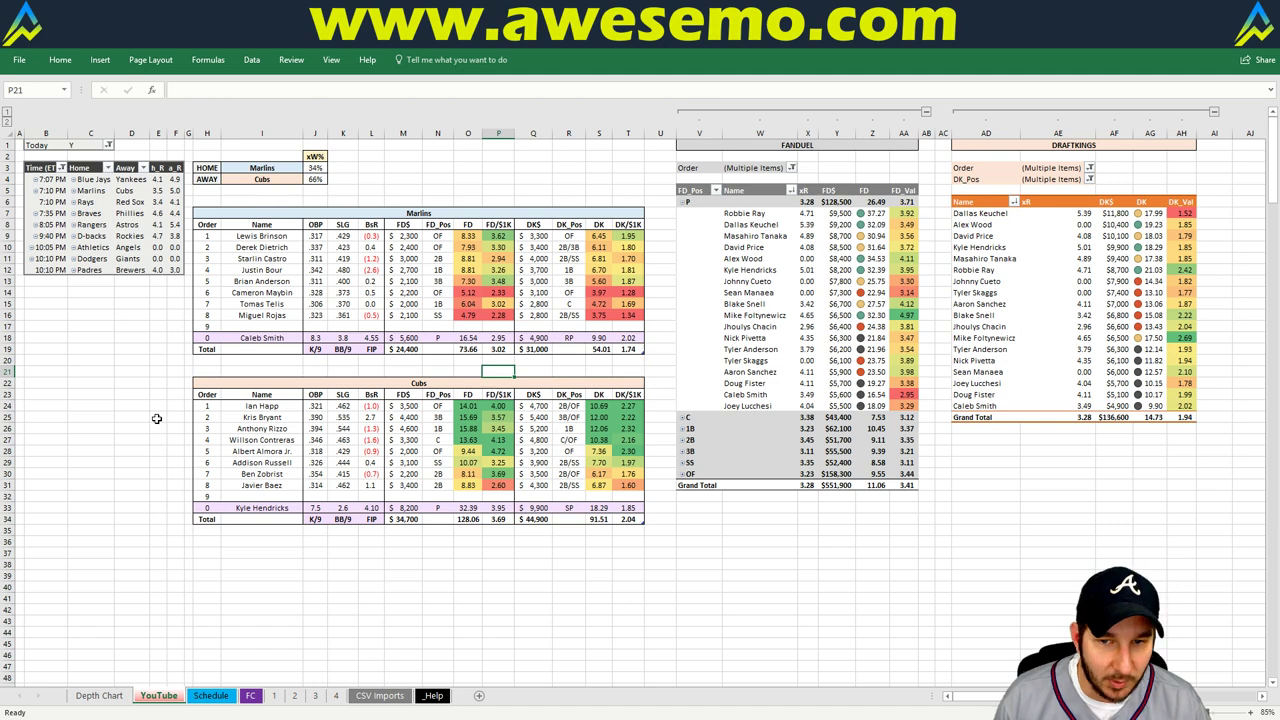
Step: Expand the 1B and 3B groups of the FanDuel pivot table one after the other to review their players, collapsing each again
{"action": "left_click", "coordinate": [682, 429]}
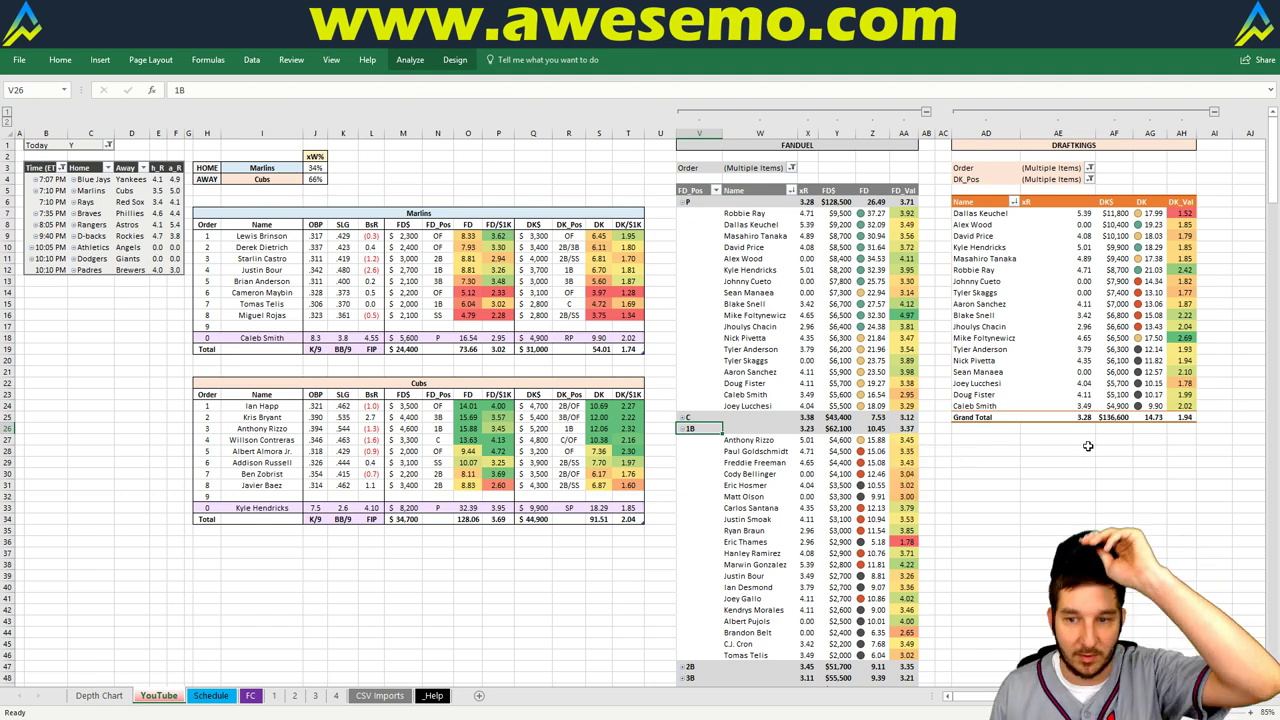
{"action": "left_click", "coordinate": [685, 428]}
{"action": "left_click", "coordinate": [685, 451]}
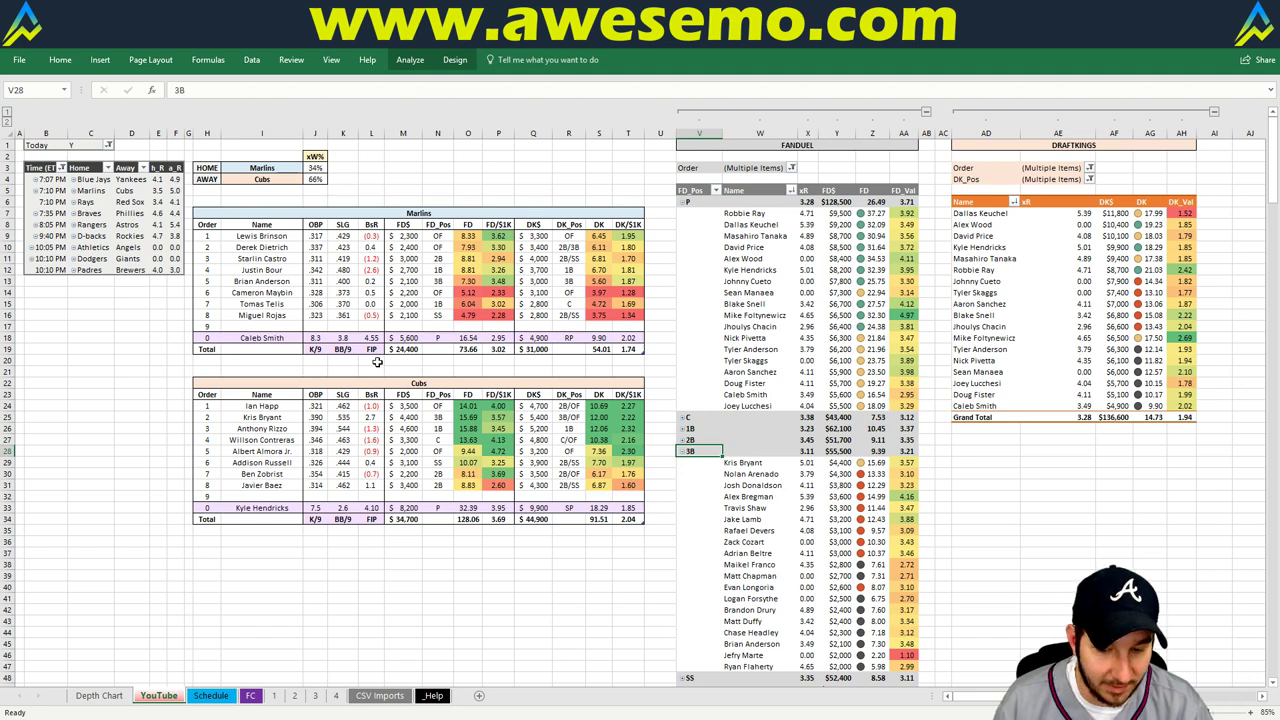
{"action": "left_click", "coordinate": [685, 451]}
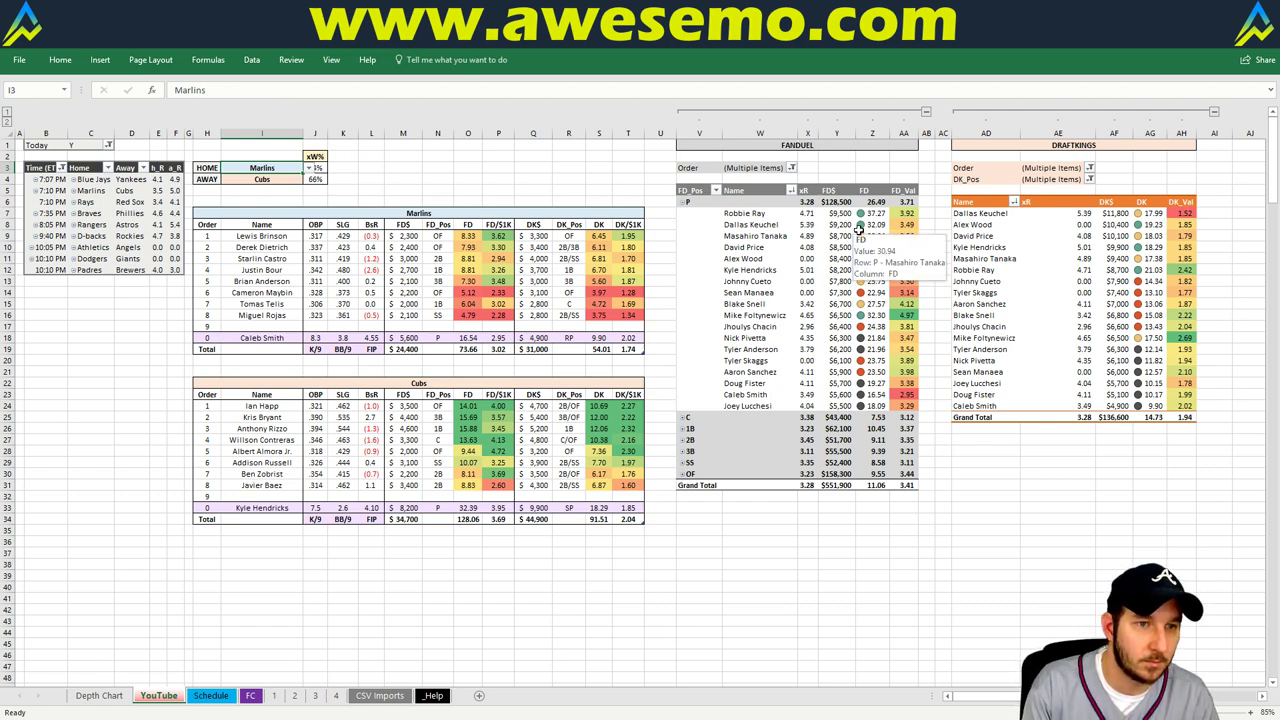
Step: Set the home team of the matchup to Rays
{"action": "type", "text": "Rays"}
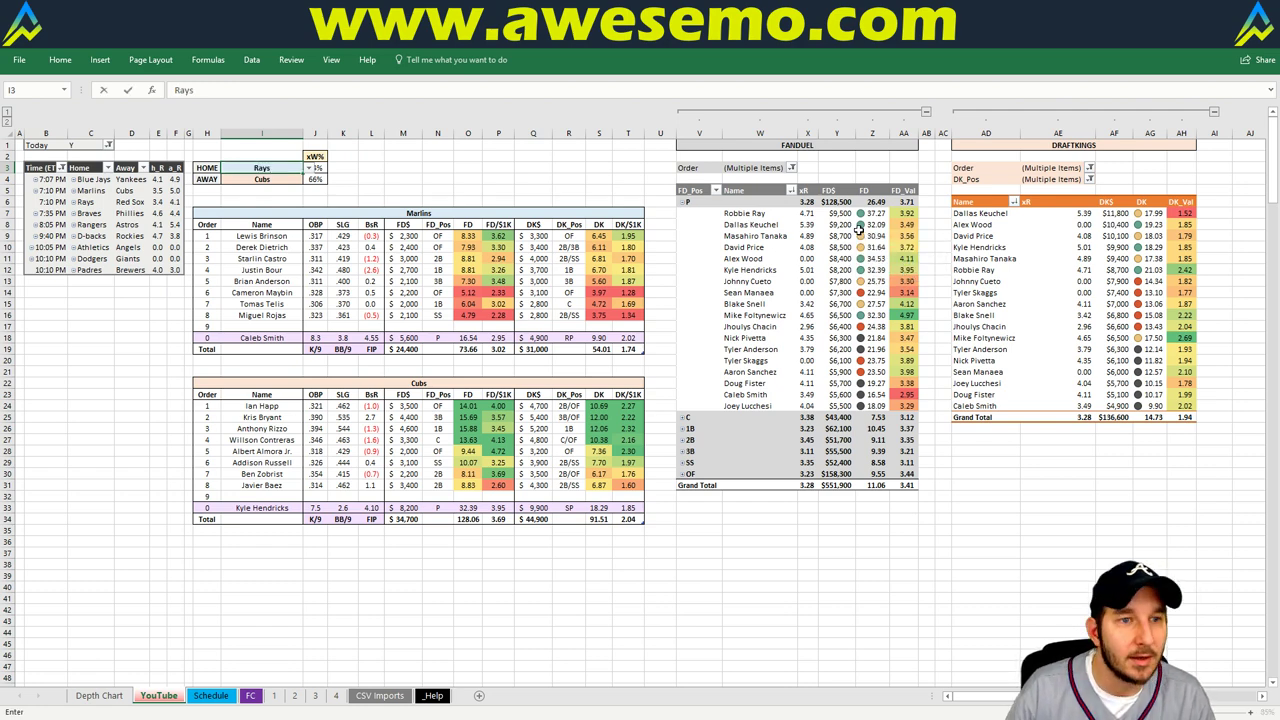
{"action": "key", "text": "Return"}
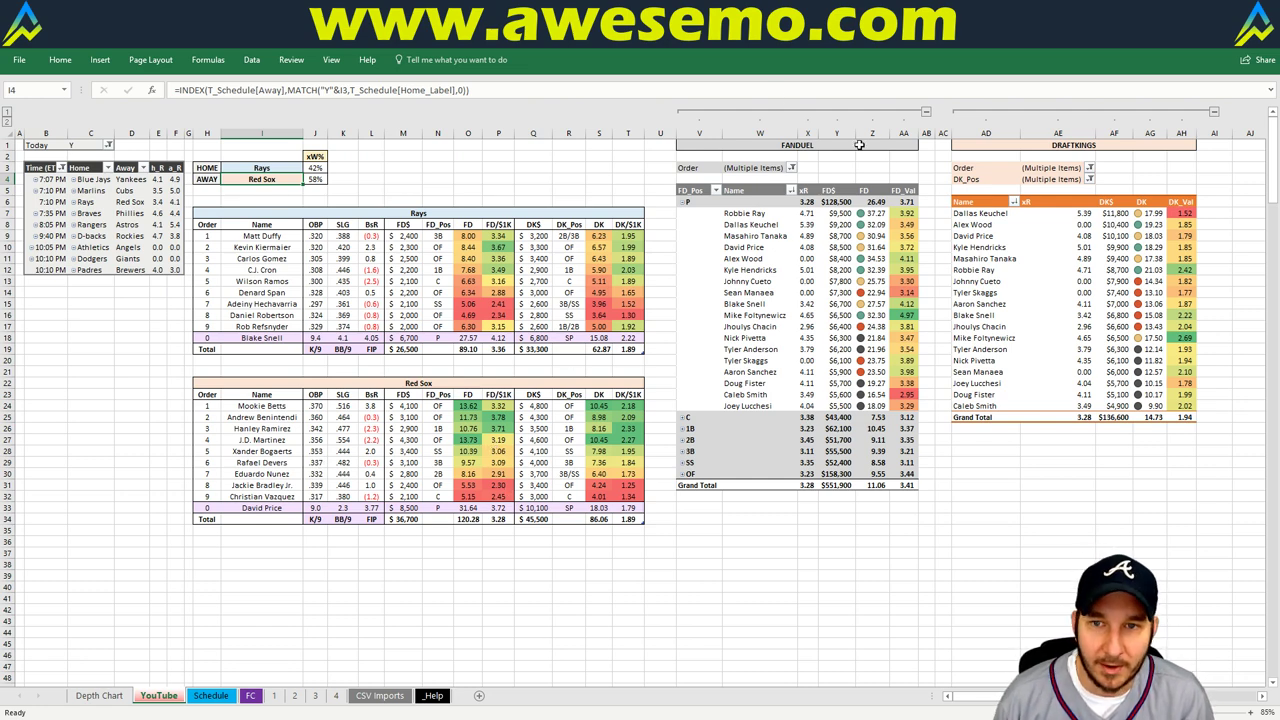
Step: Set the home team of the matchup to Braves
{"action": "left_click", "coordinate": [243, 167]}
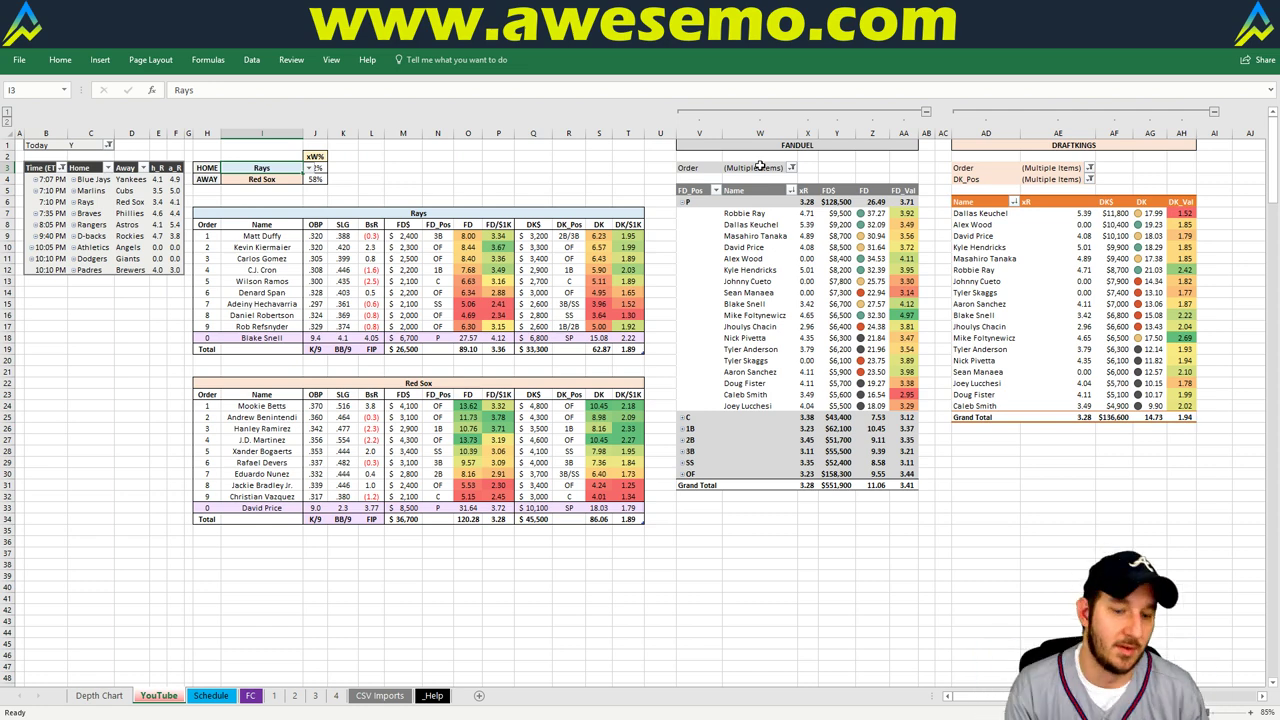
{"action": "type", "text": "Braves"}
{"action": "key", "text": "Return"}
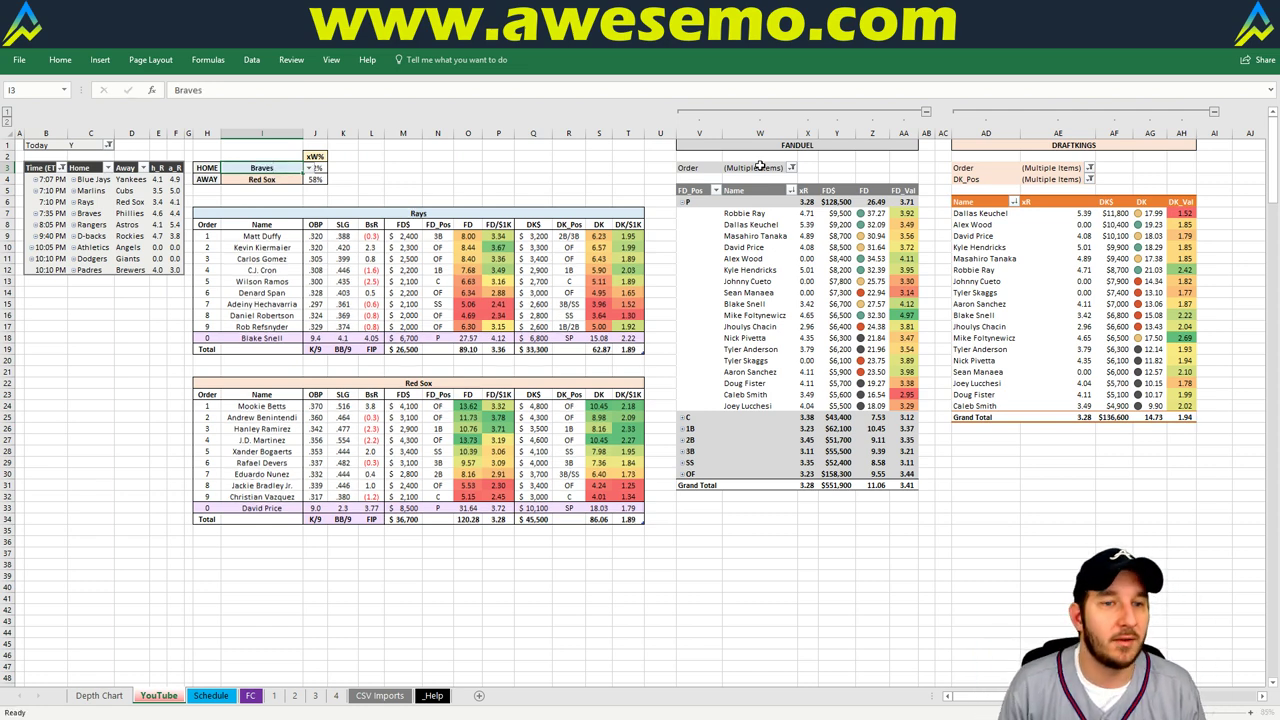
{"action": "key", "text": "Return"}
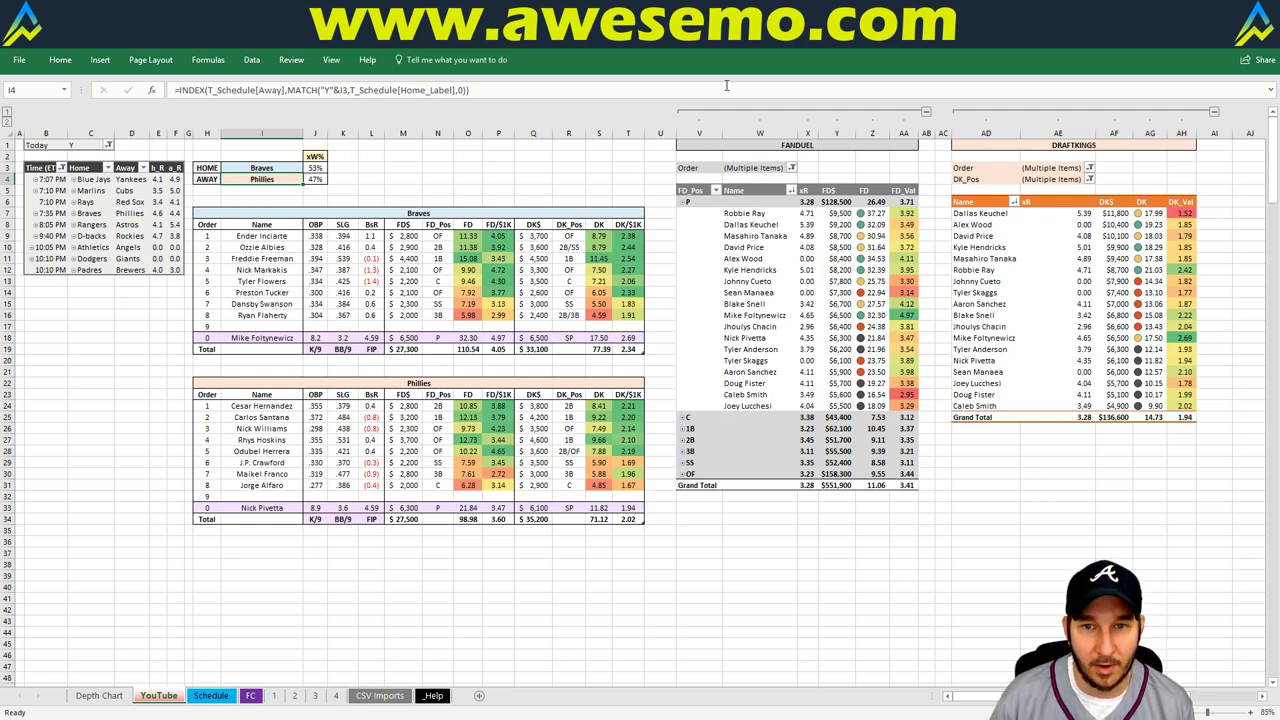
Step: Collapse the P group and expand the 1B group in the FanDuel pivot table
{"action": "left_click", "coordinate": [681, 205]}
{"action": "left_click", "coordinate": [681, 205]}
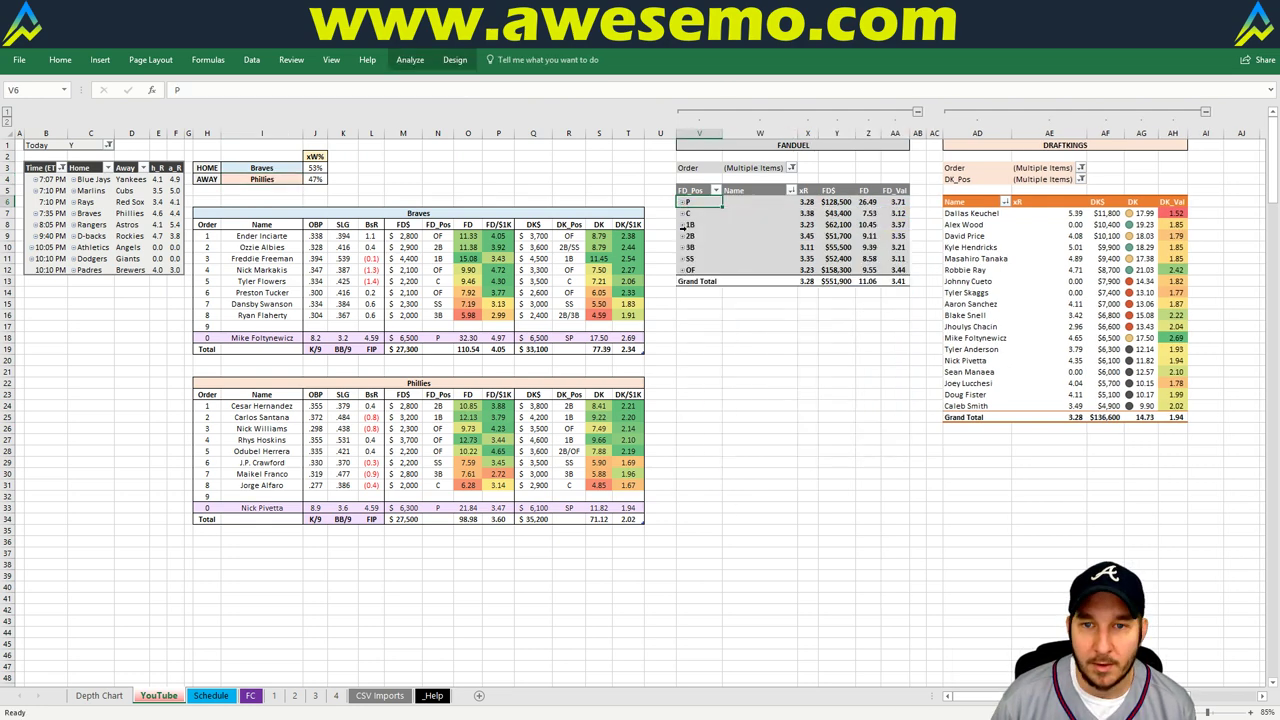
{"action": "left_click", "coordinate": [684, 225]}
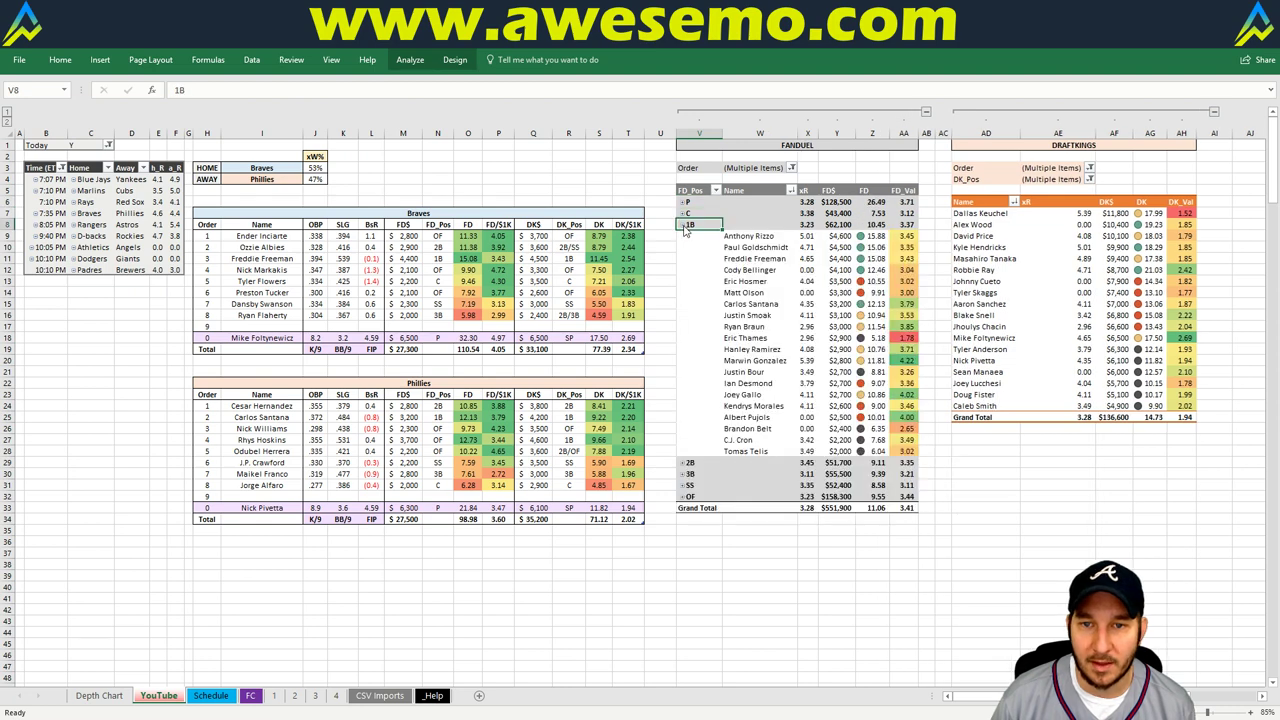
Step: Filter the DraftKings pivot table's DK_Pos field to all positions matching 1b
{"action": "left_click", "coordinate": [1088, 180]}
{"action": "left_click", "coordinate": [1090, 180]}
{"action": "left_click", "coordinate": [955, 194]}
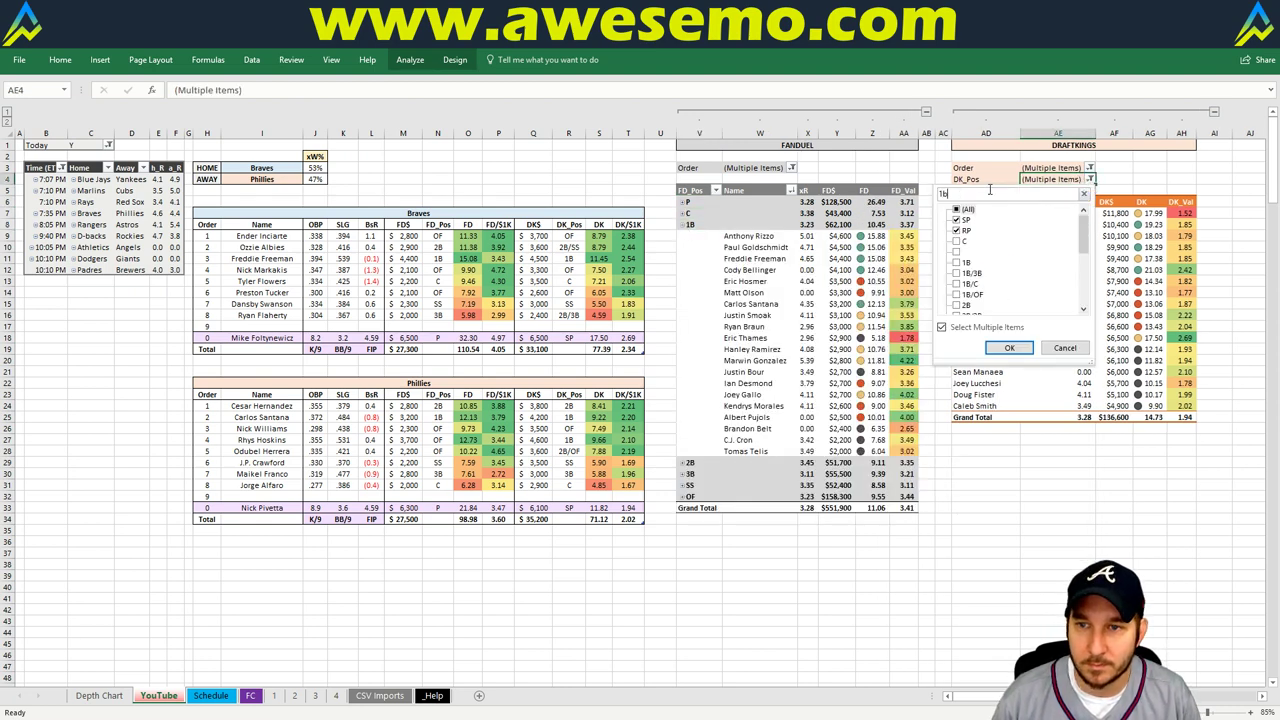
{"action": "key", "text": "Return"}
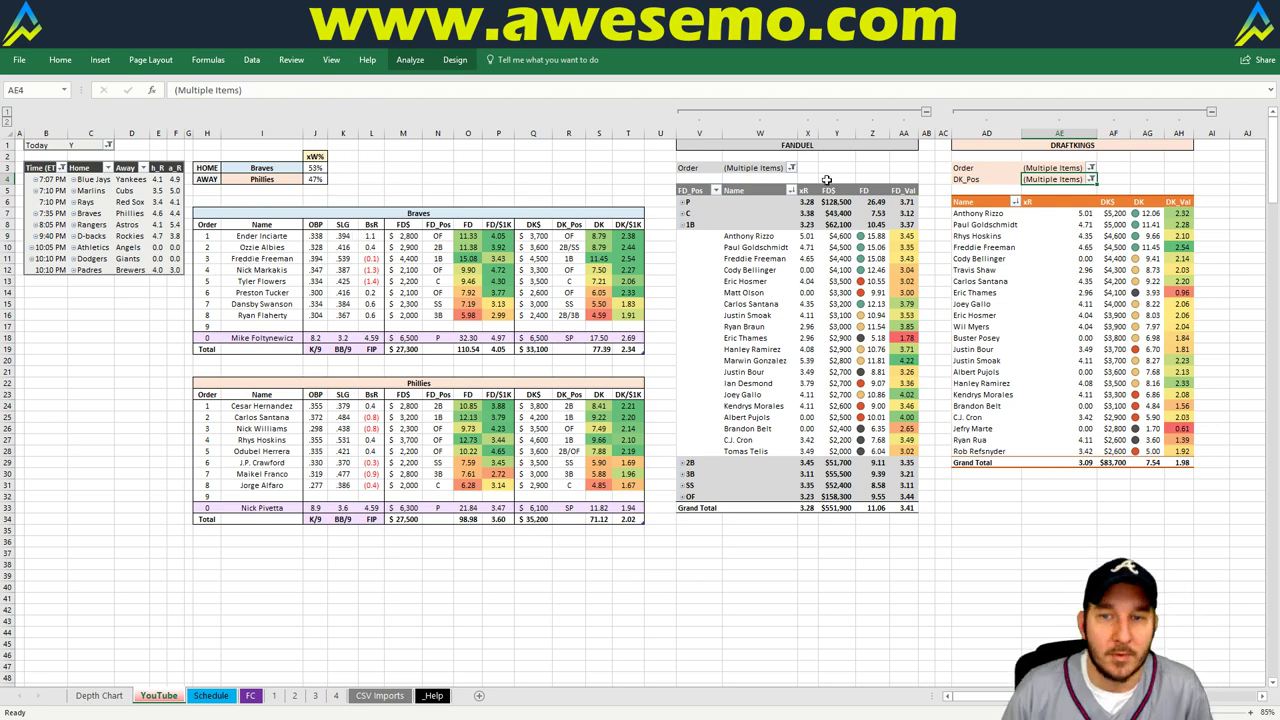
Step: Collapse the 1B group and expand the P group in the FanDuel pivot table
{"action": "double_click", "coordinate": [685, 224]}
{"action": "double_click", "coordinate": [685, 202]}
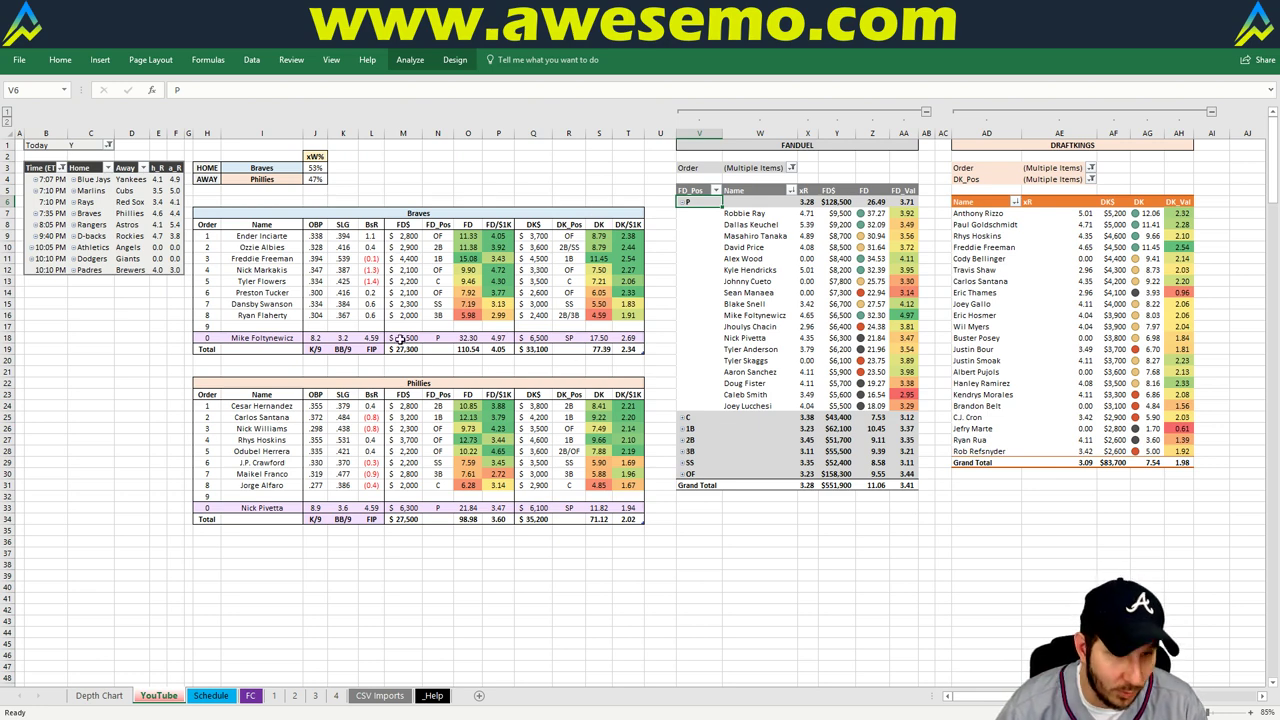
Step: Set the home team of the matchup to Rangers
{"action": "left_click", "coordinate": [257, 168]}
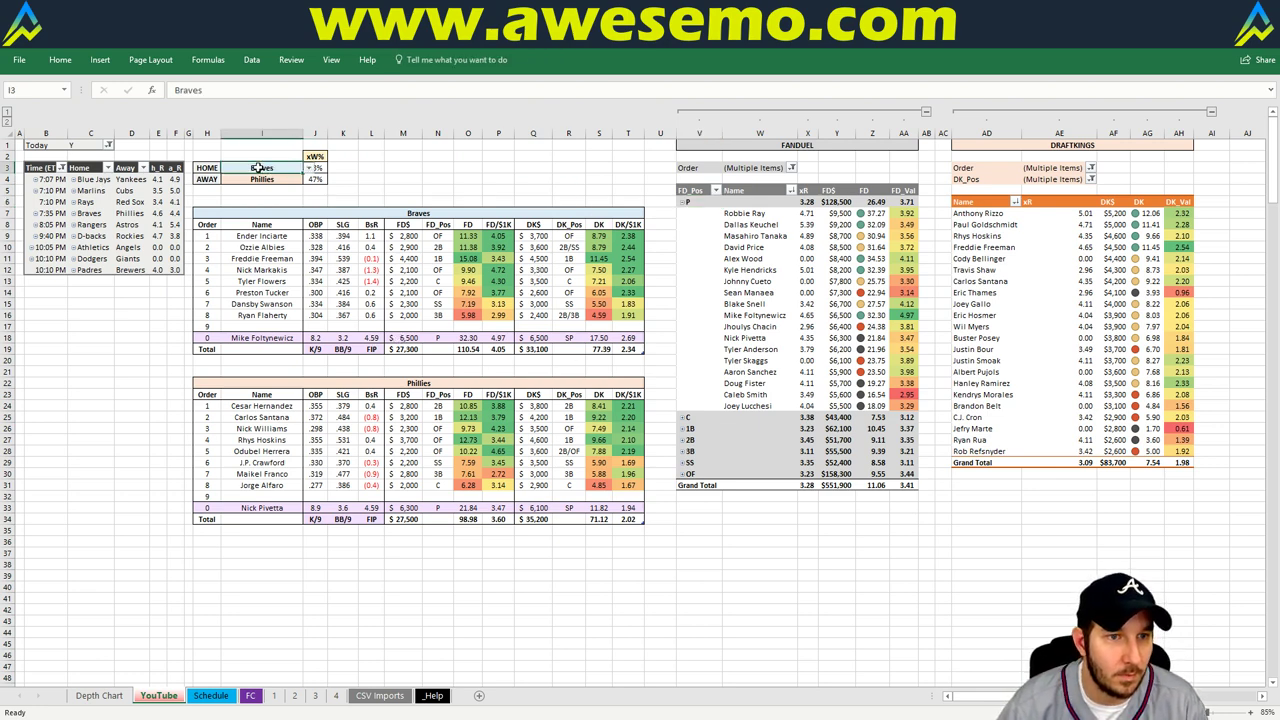
{"action": "type", "text": "Rangers"}
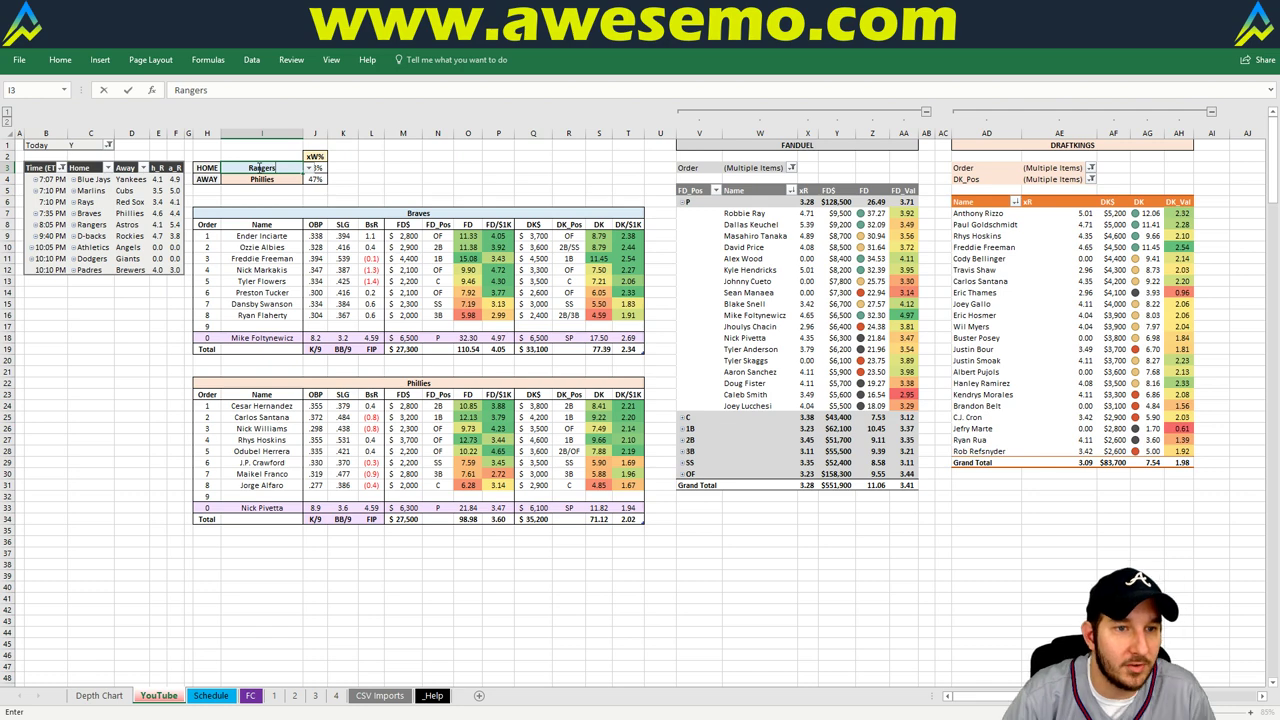
{"action": "key", "text": "Return"}
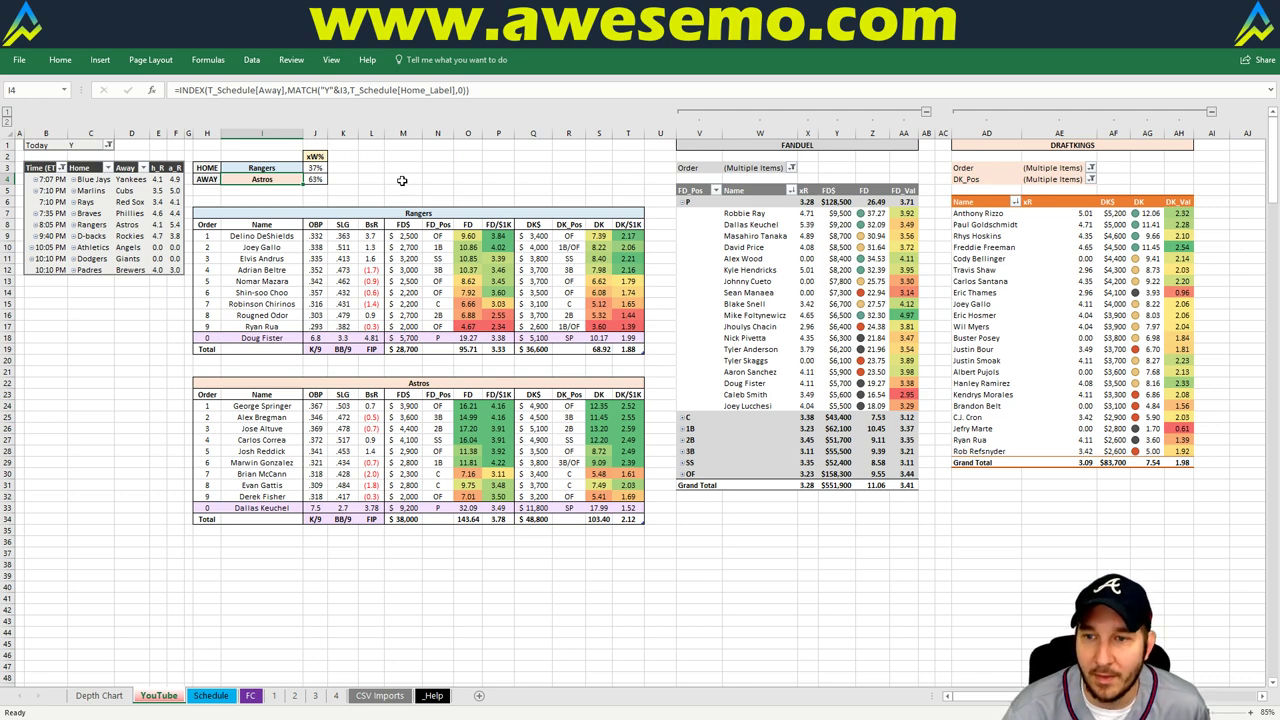
Step: Change the DraftKings pivot table's DK_Pos filter to show only the SP and RP positions
{"action": "left_click", "coordinate": [1091, 179]}
{"action": "left_click", "coordinate": [967, 208]}
{"action": "left_click", "coordinate": [967, 208]}
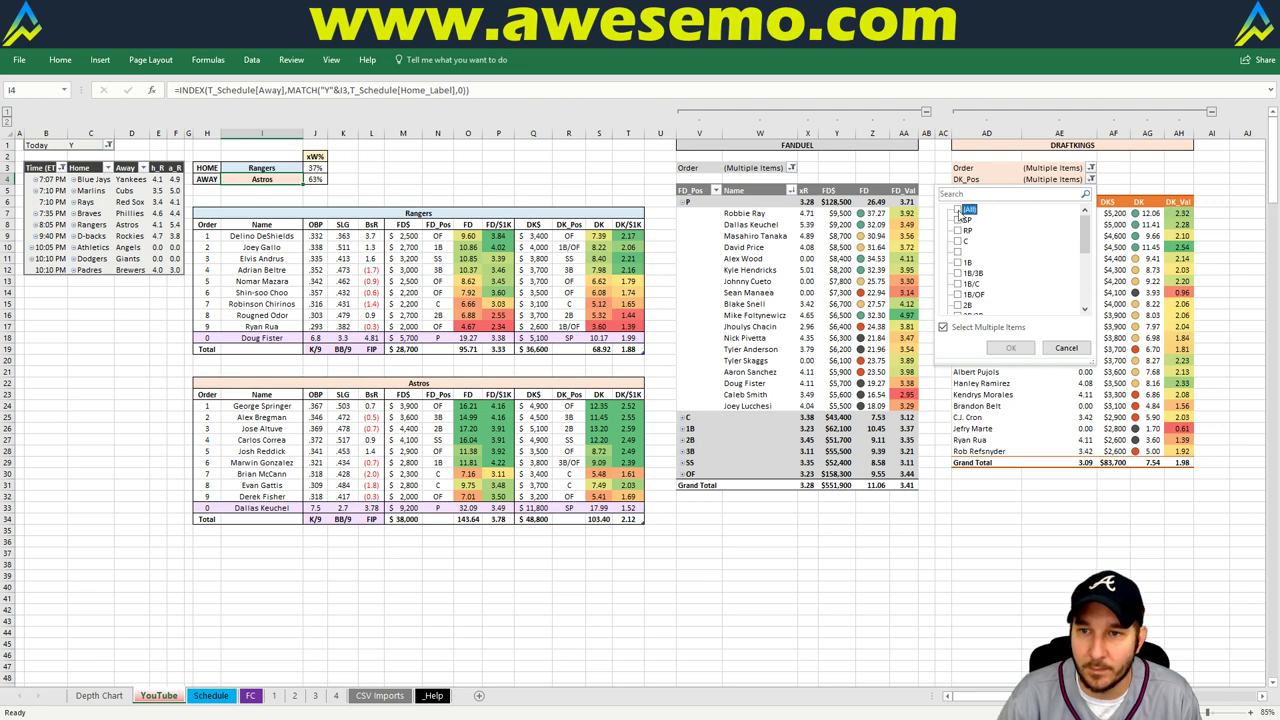
{"action": "left_click", "coordinate": [966, 219]}
{"action": "left_click", "coordinate": [966, 230]}
{"action": "left_click", "coordinate": [1010, 347]}
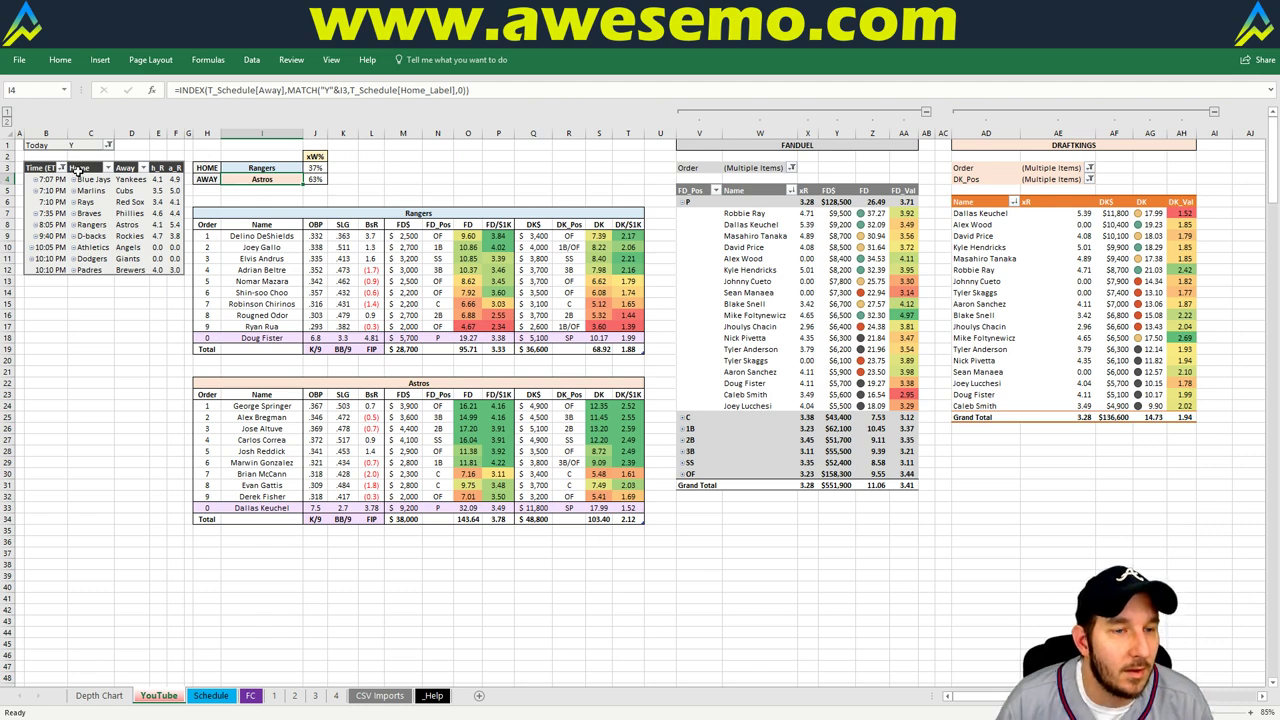
Step: Set the home team of the matchup to Diamondbacks
{"action": "left_click", "coordinate": [252, 167]}
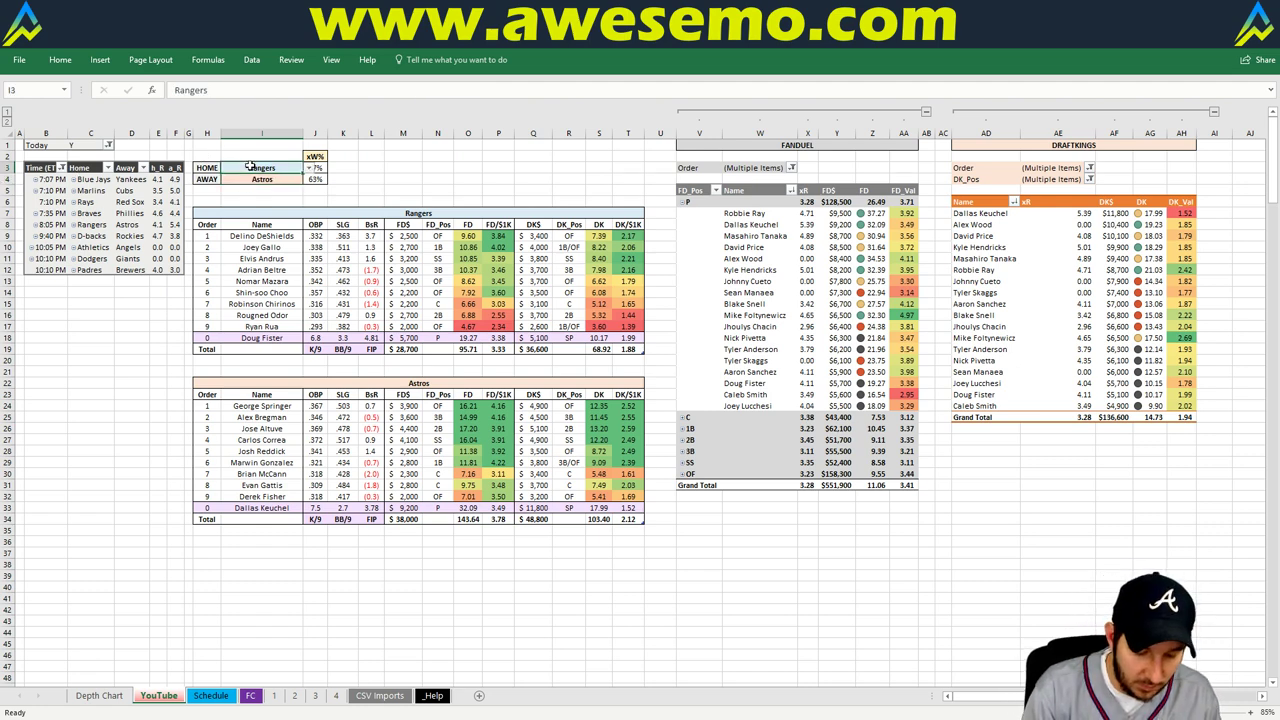
{"action": "type", "text": "Diamobacks"}
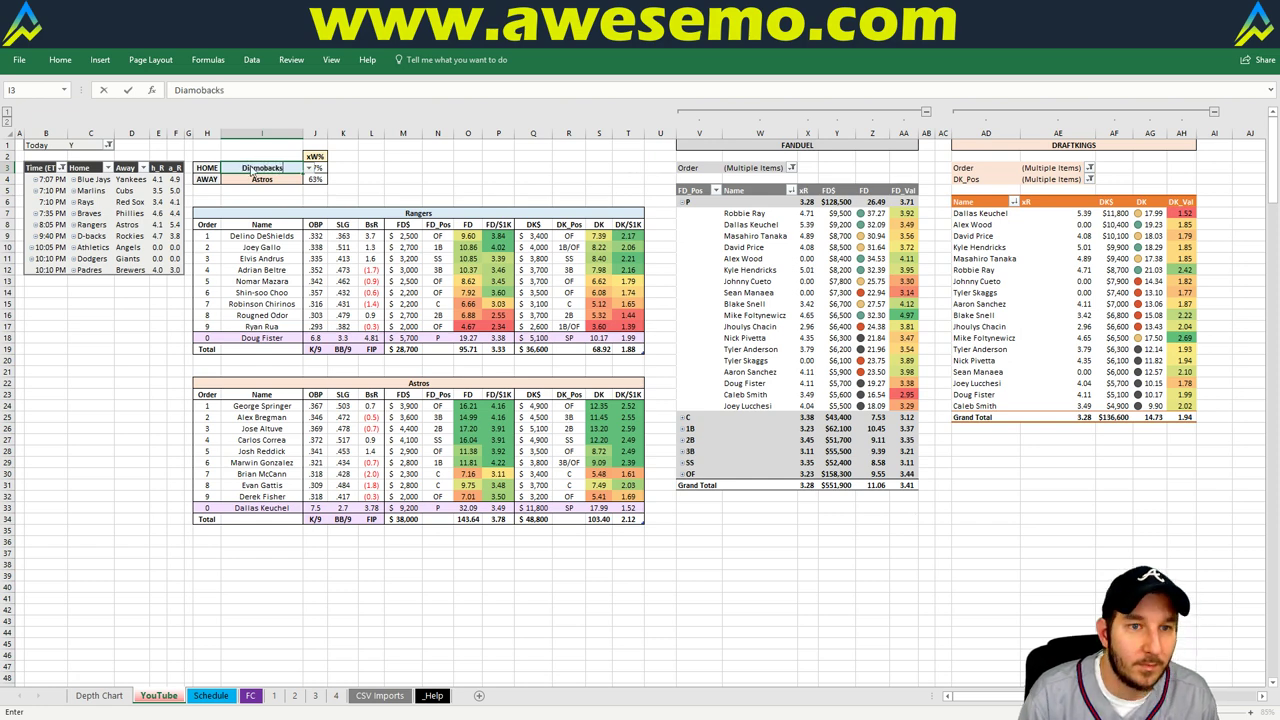
{"action": "key", "text": "Return"}
{"action": "key", "text": "Escape"}
{"action": "type", "text": "Diamon"}
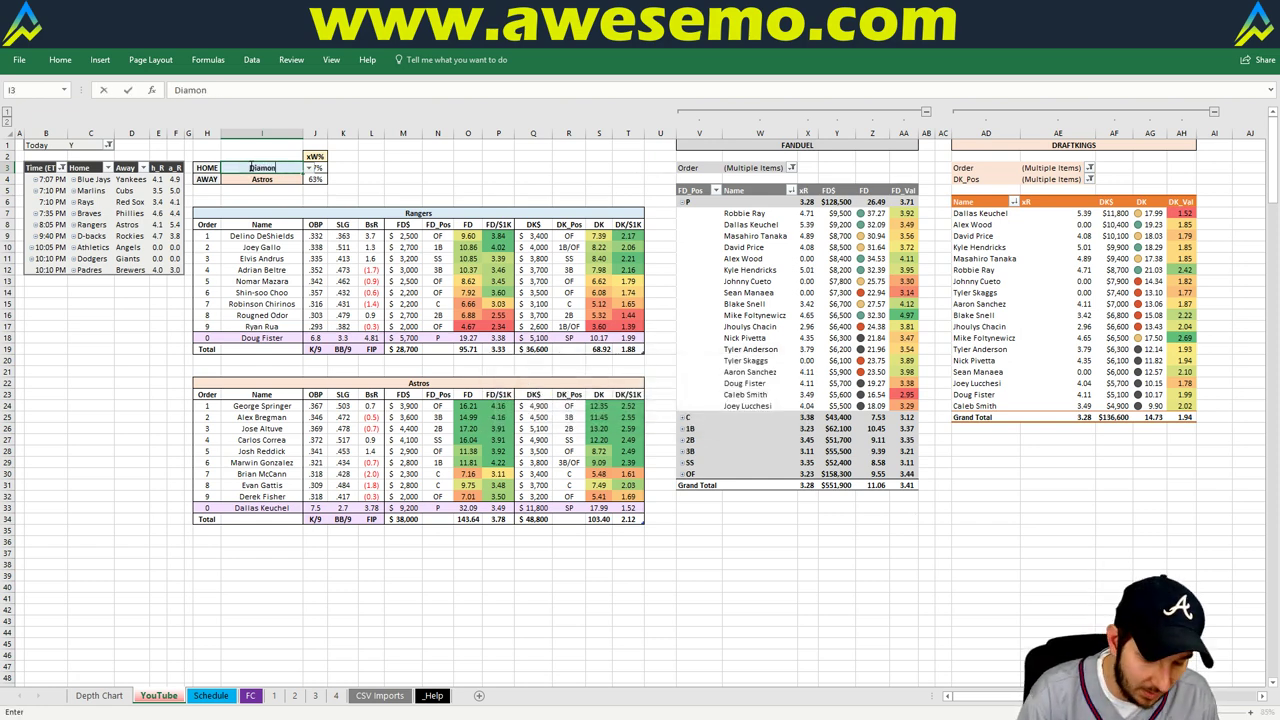
{"action": "type", "text": "dbacks"}
{"action": "key", "text": "Return"}
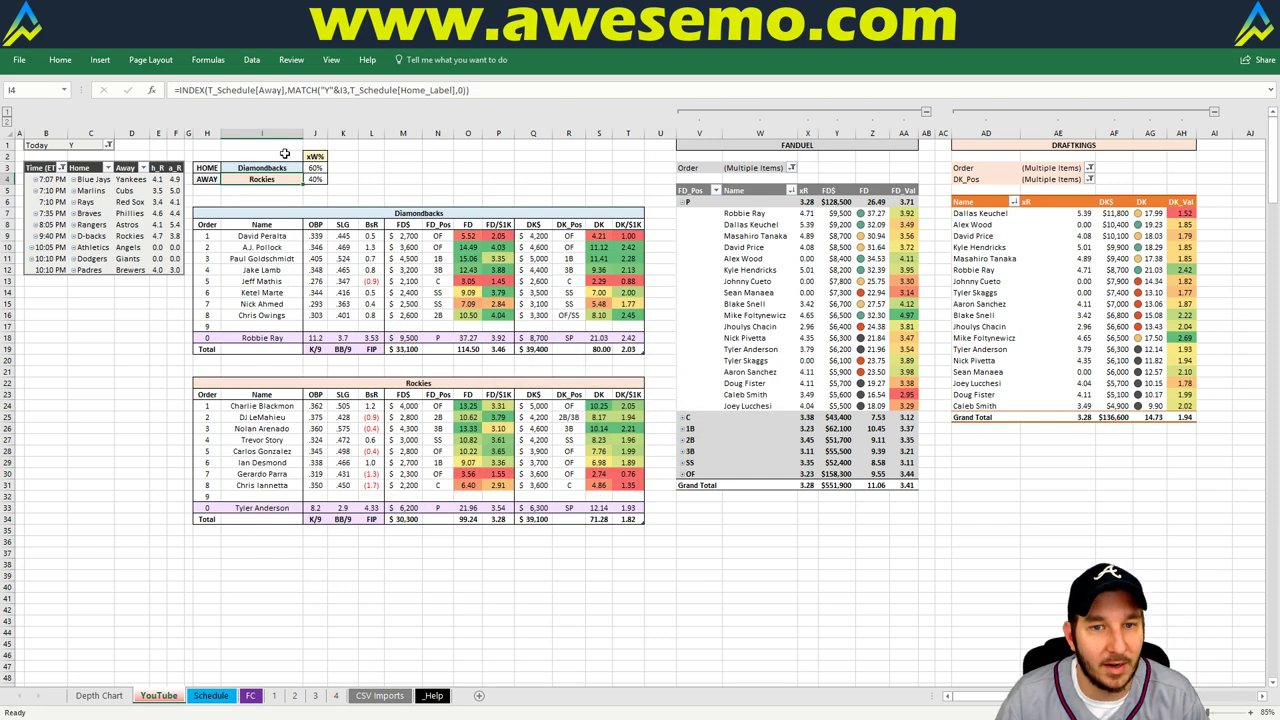
Step: Examine the Diamondbacks' second to fourth hitters, highlighting their names and then their DraftKings positions and projected points
{"action": "left_click", "coordinate": [405, 168]}
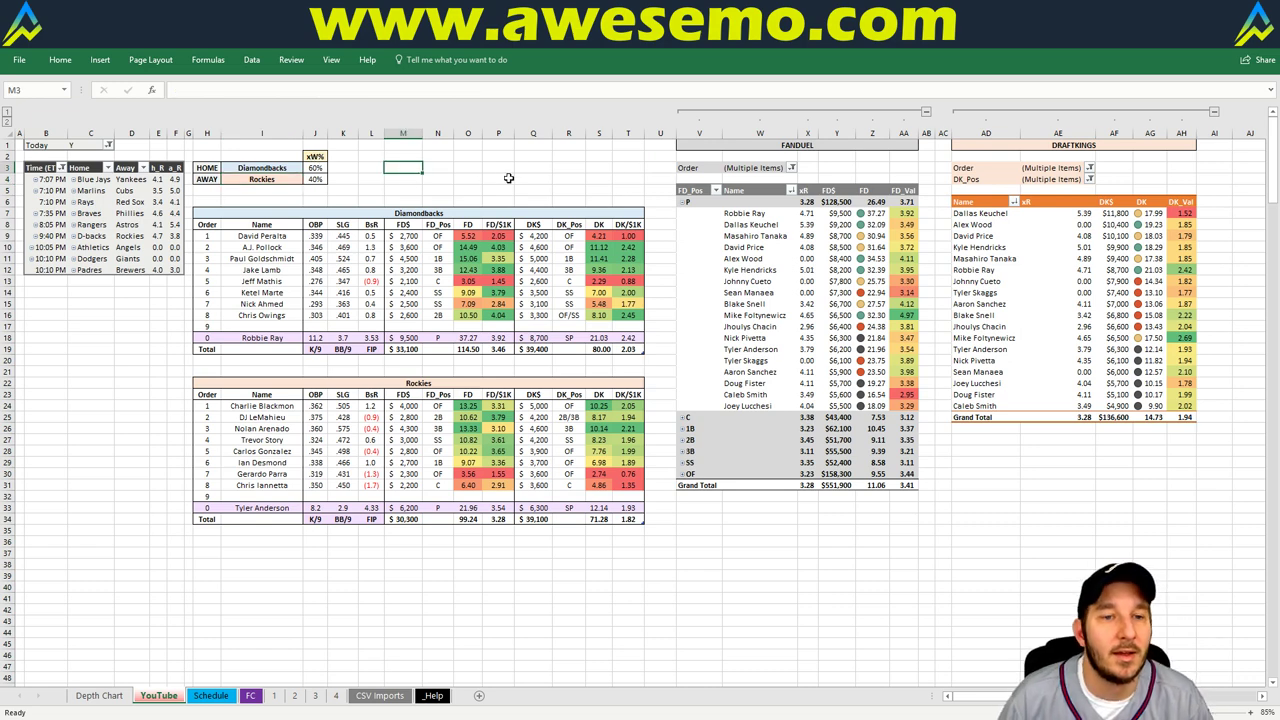
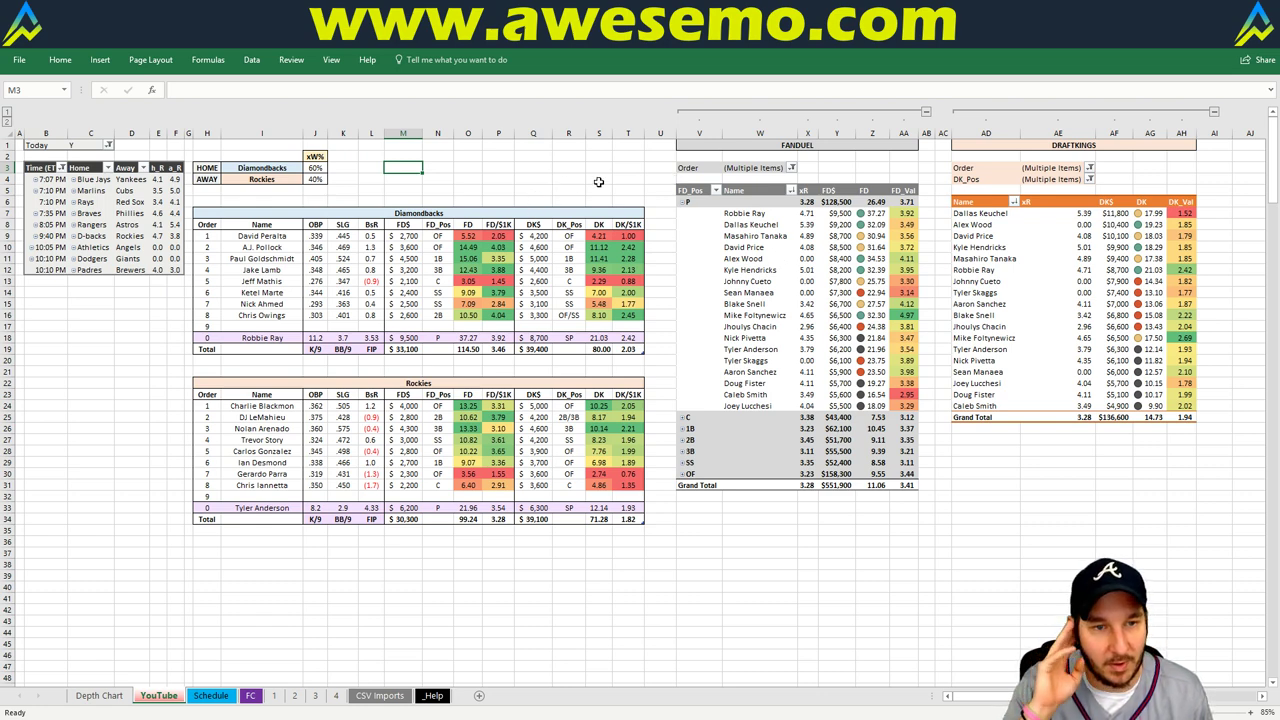
{"action": "left_click", "coordinate": [598, 181]}
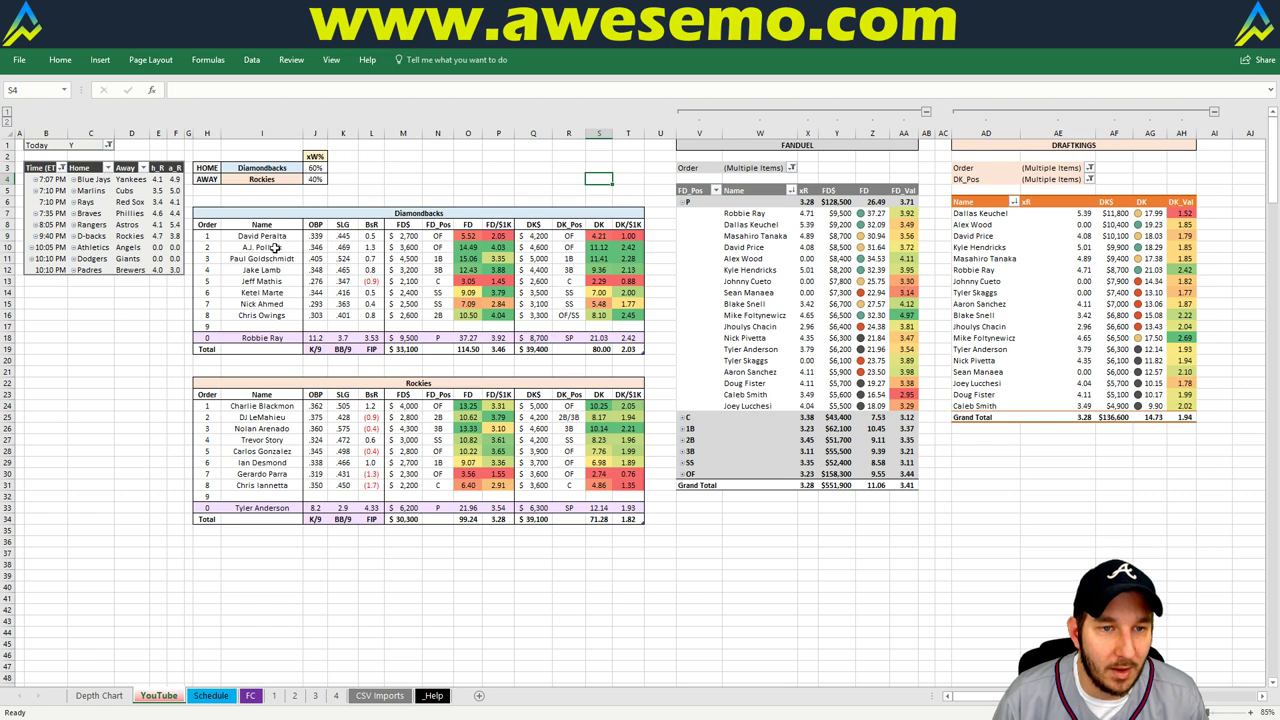
{"action": "left_click_drag", "start_coordinate": [262, 247], "coordinate": [263, 270]}
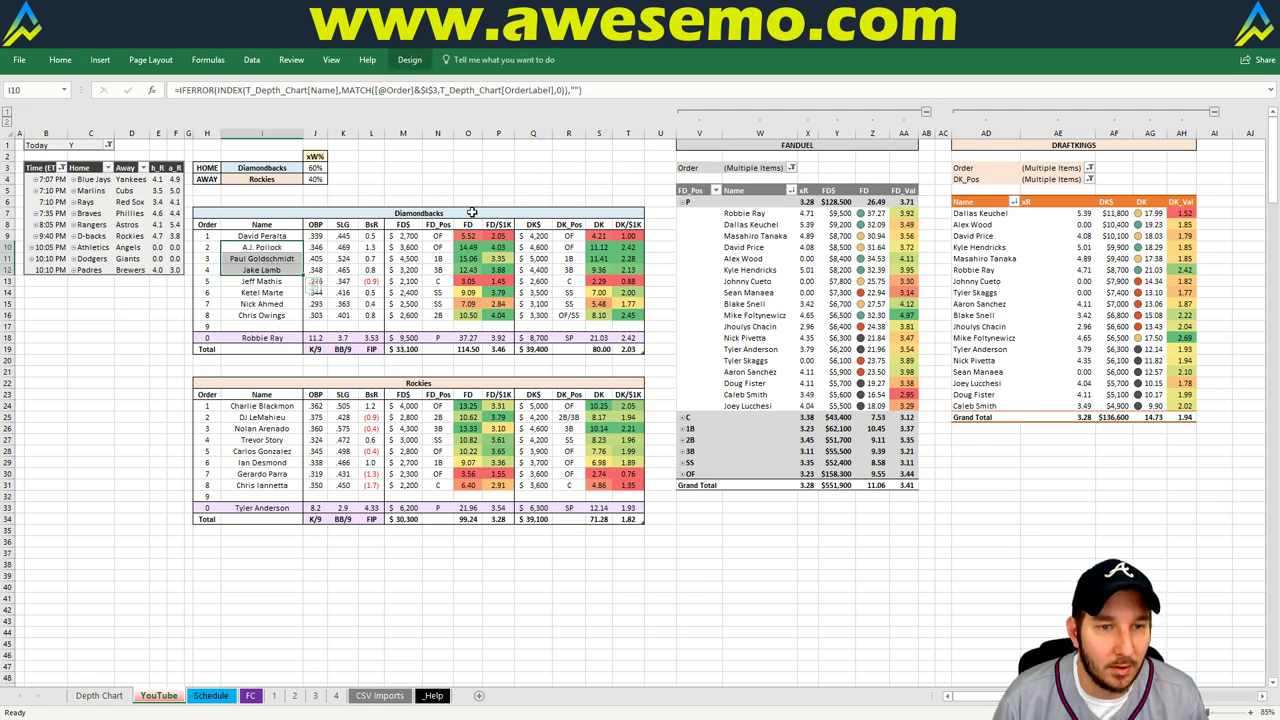
{"action": "left_click", "coordinate": [520, 168]}
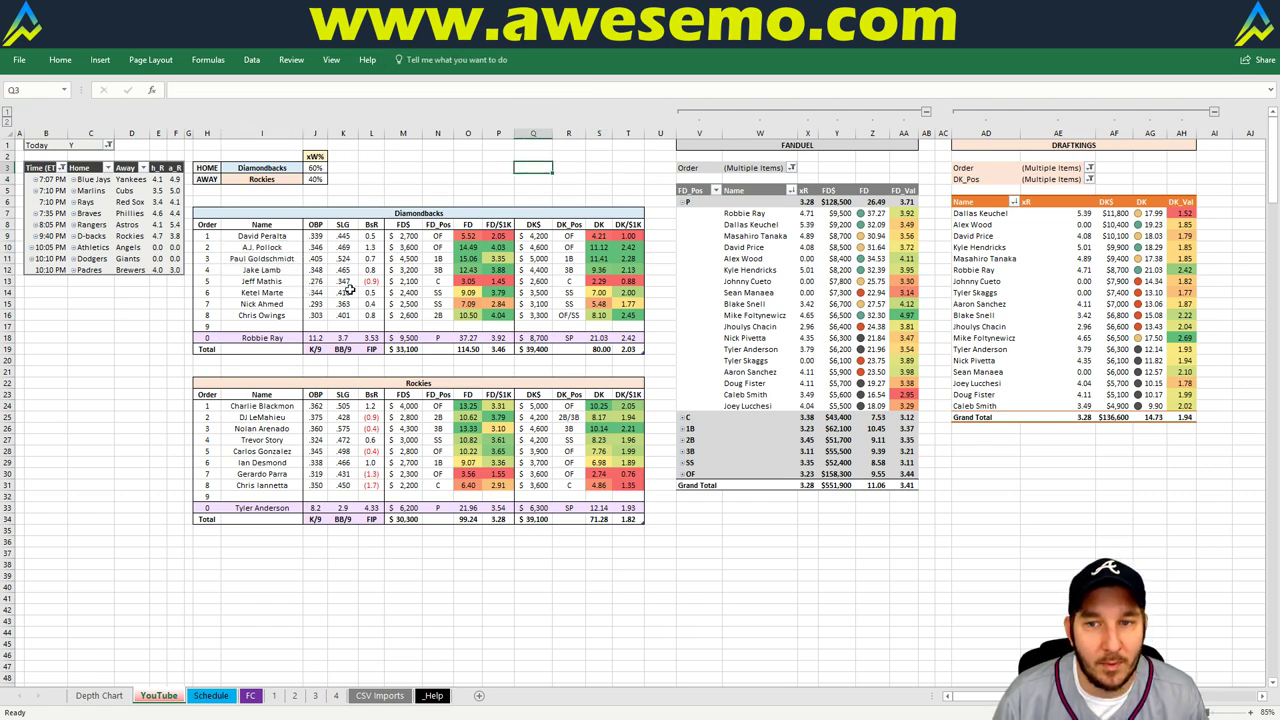
{"action": "left_click_drag", "start_coordinate": [600, 246], "coordinate": [570, 270]}
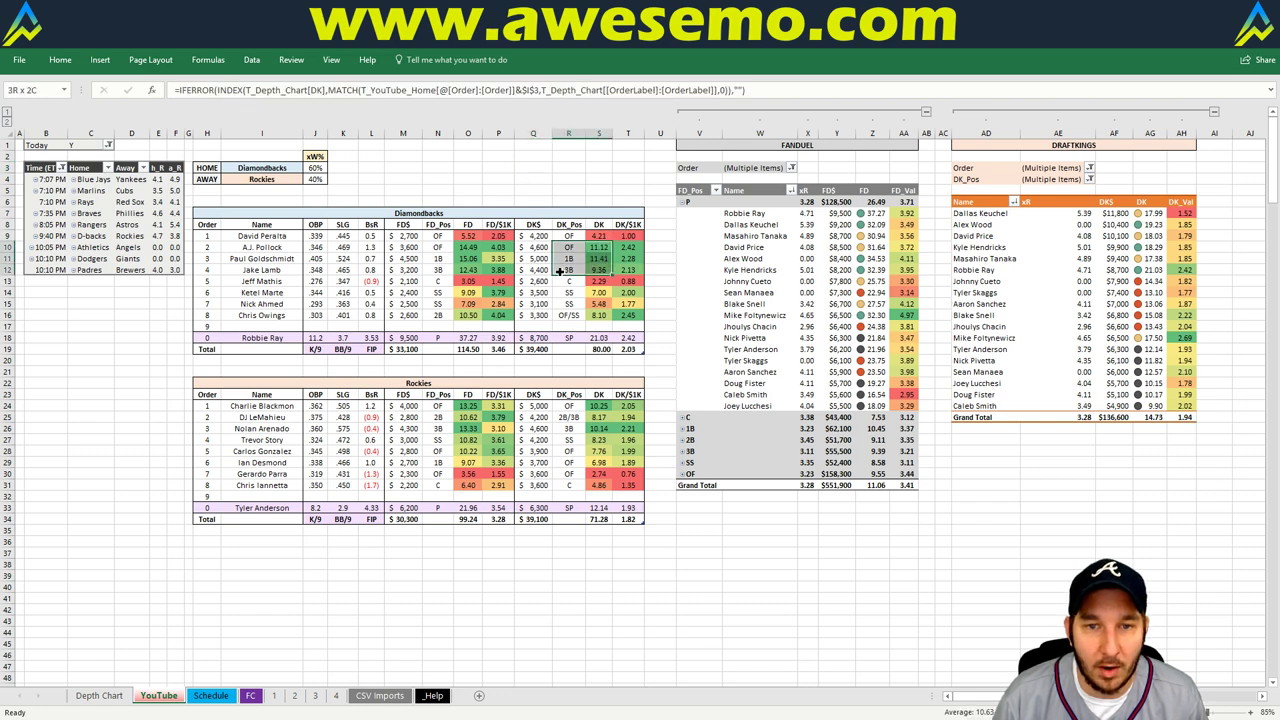
{"action": "left_click", "coordinate": [1110, 272]}
{"action": "left_click", "coordinate": [540, 172]}
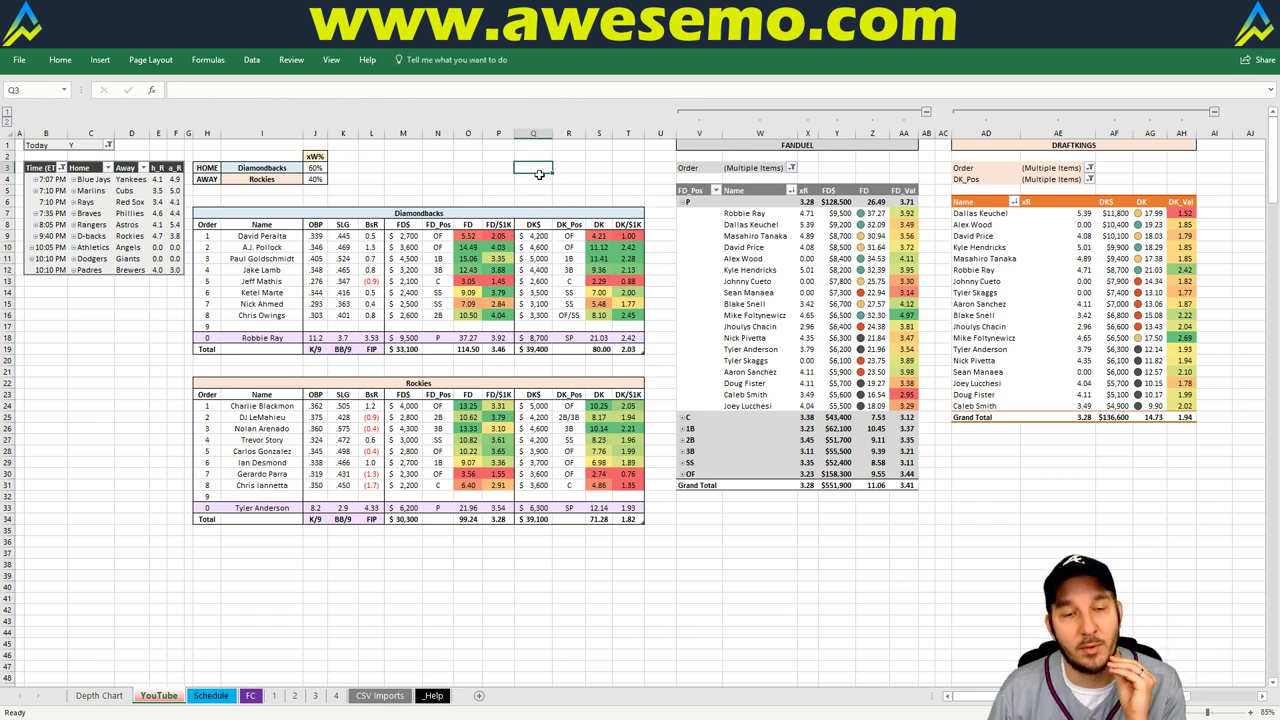
{"action": "left_click", "coordinate": [524, 578]}
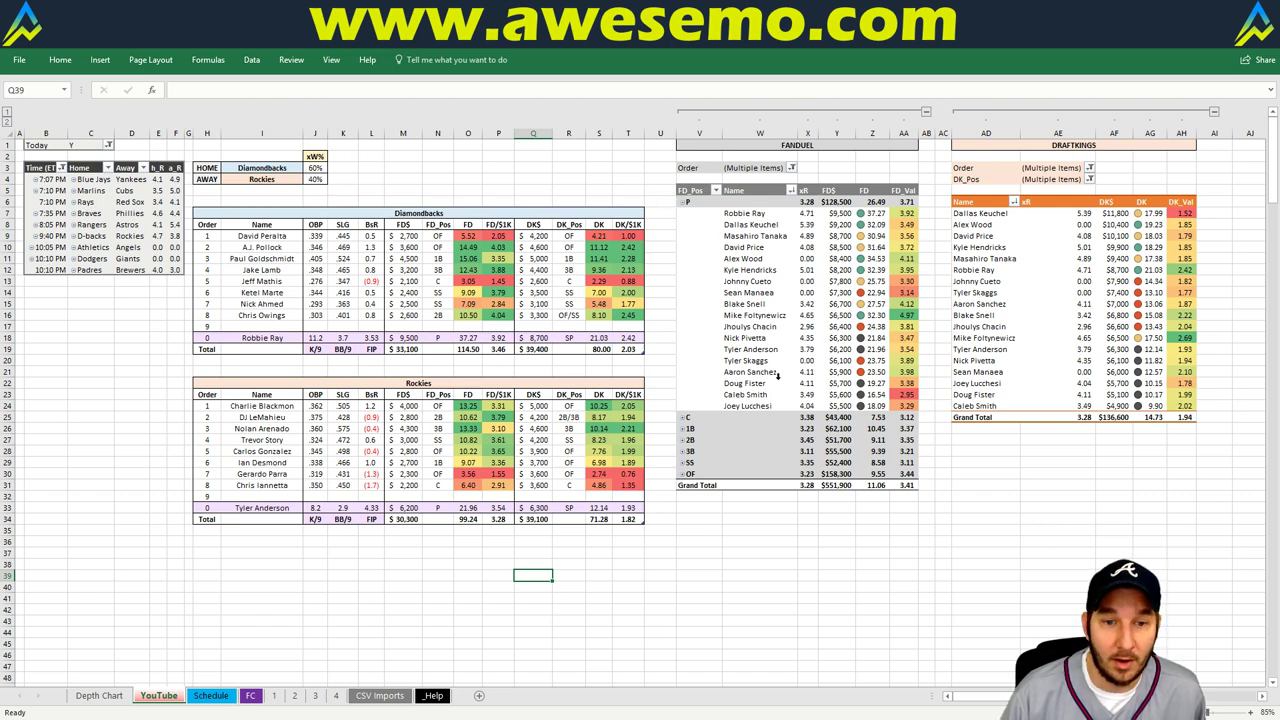
Step: Filter the DraftKings pivot table to positions matching 3b to review its players, and restore the pitcher filter
{"action": "left_click", "coordinate": [1089, 179]}
{"action": "type", "text": "3b"}
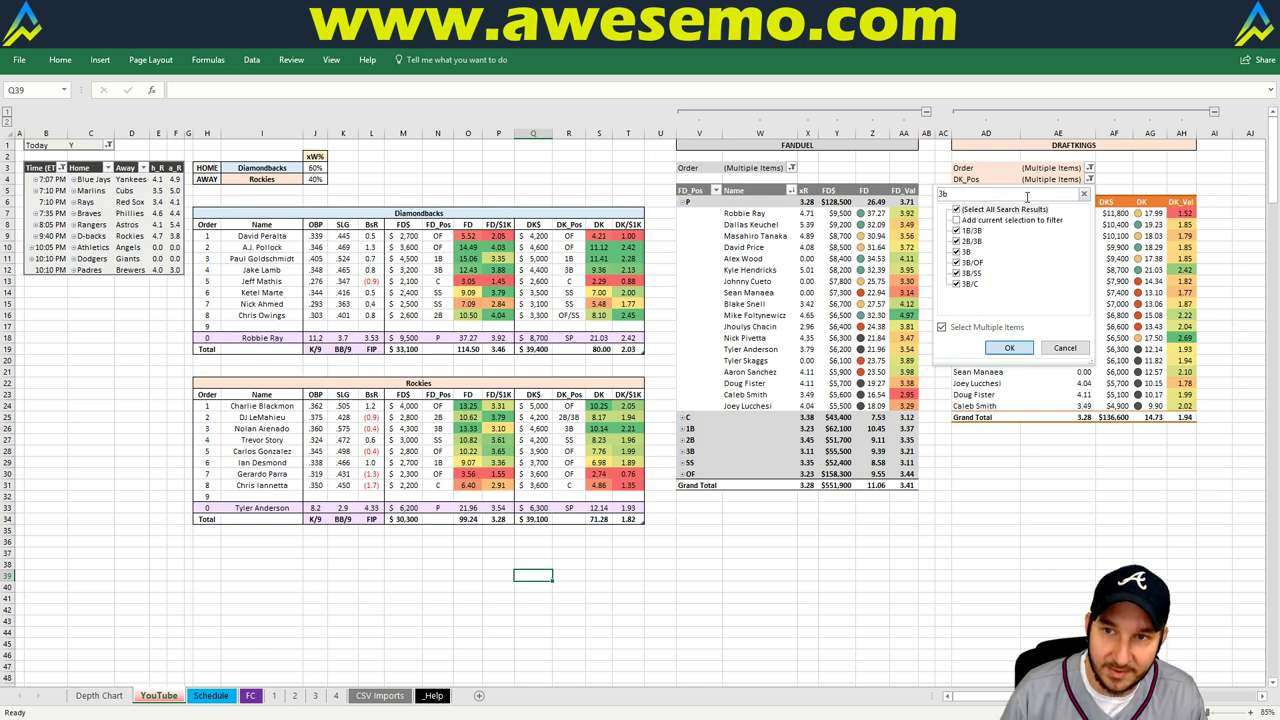
{"action": "key", "text": "Return"}
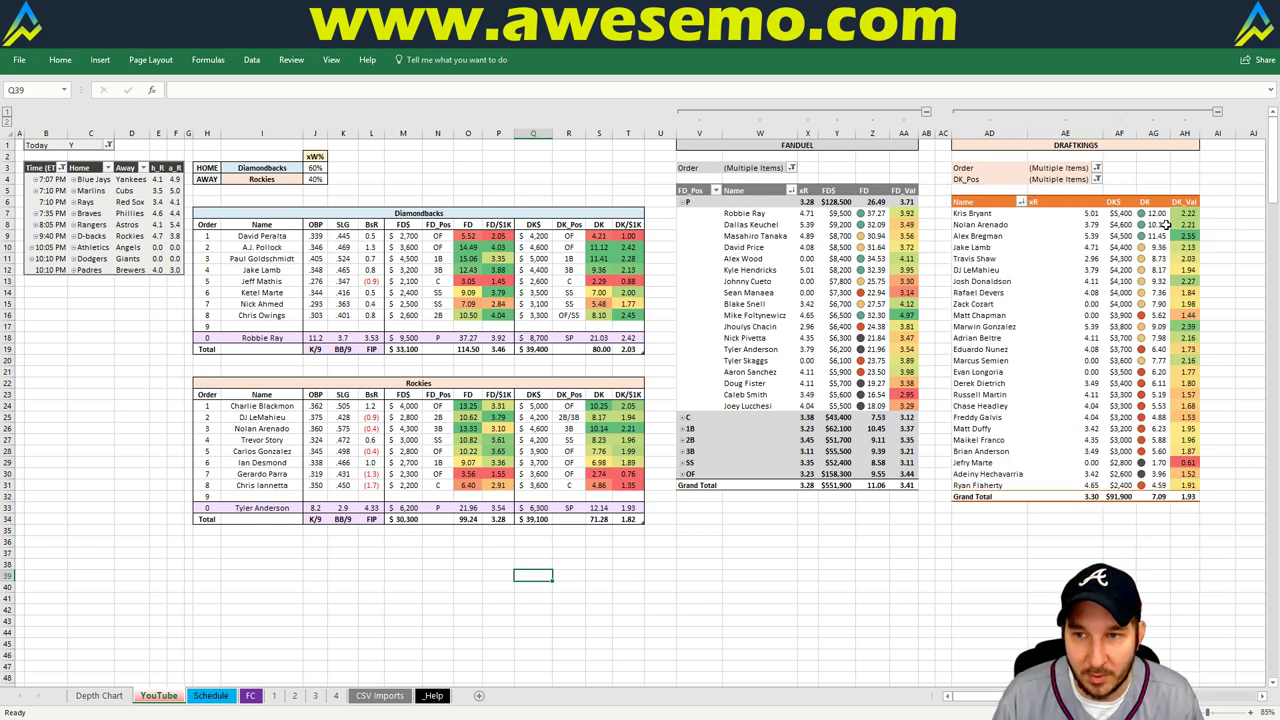
{"action": "left_click", "coordinate": [1226, 212]}
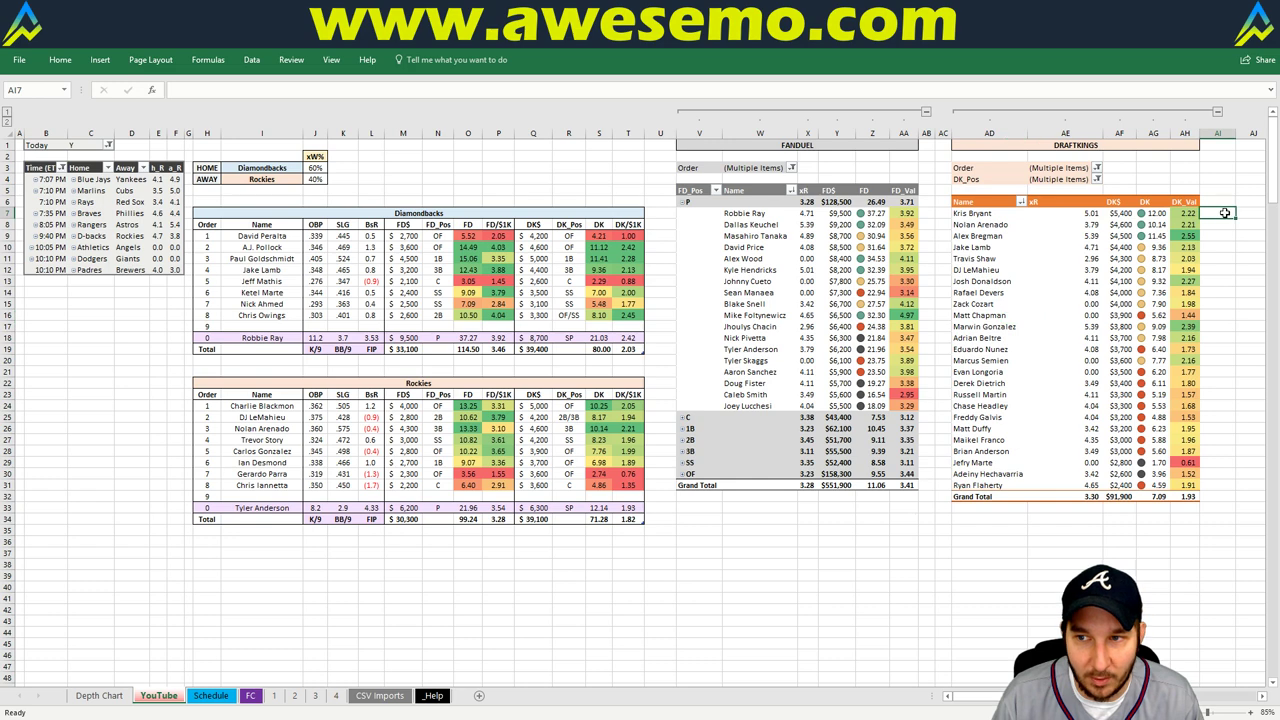
{"action": "left_click", "coordinate": [981, 236]}
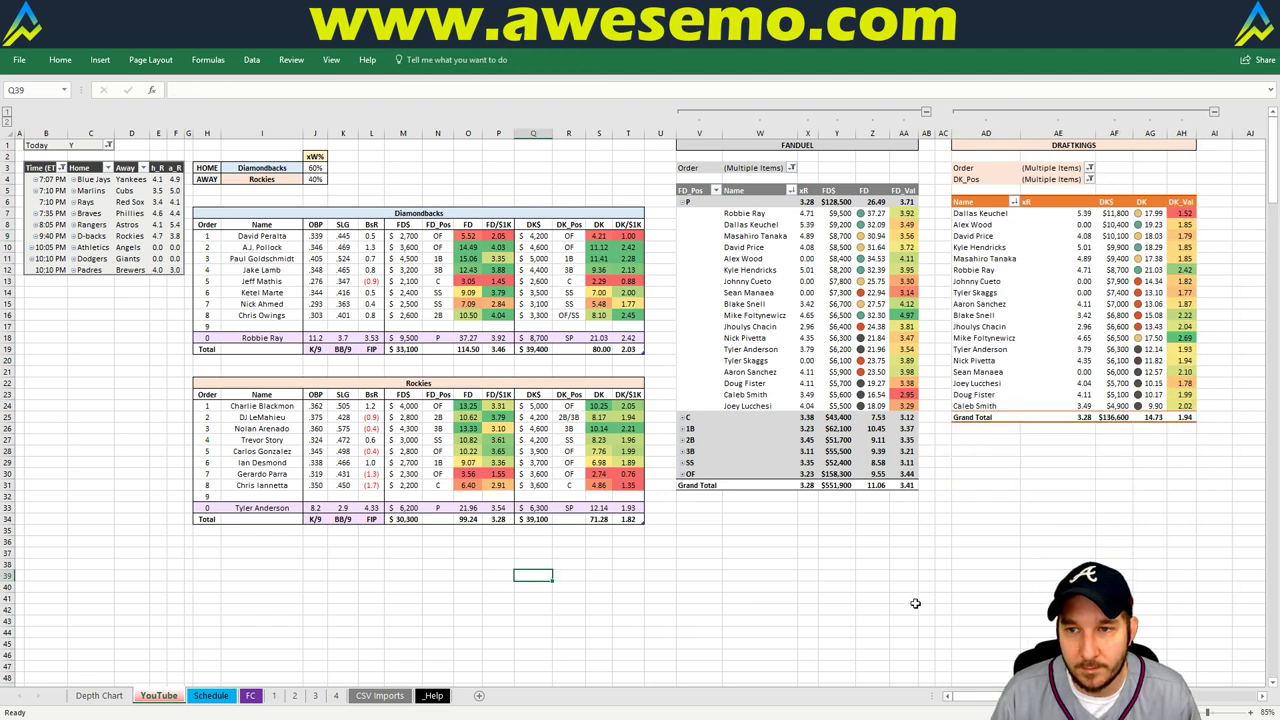
{"action": "left_click", "coordinate": [955, 588]}
{"action": "left_click", "coordinate": [505, 560]}
{"action": "left_click", "coordinate": [464, 562]}
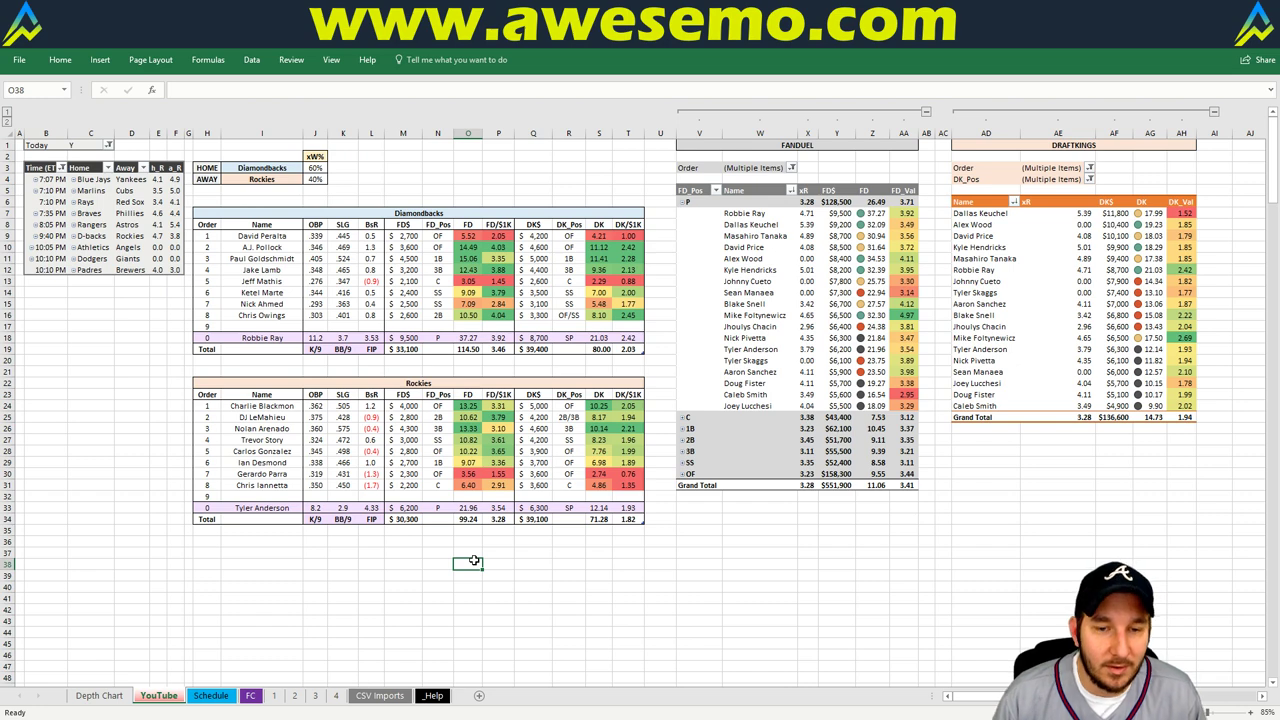
{"action": "left_click", "coordinate": [424, 183]}
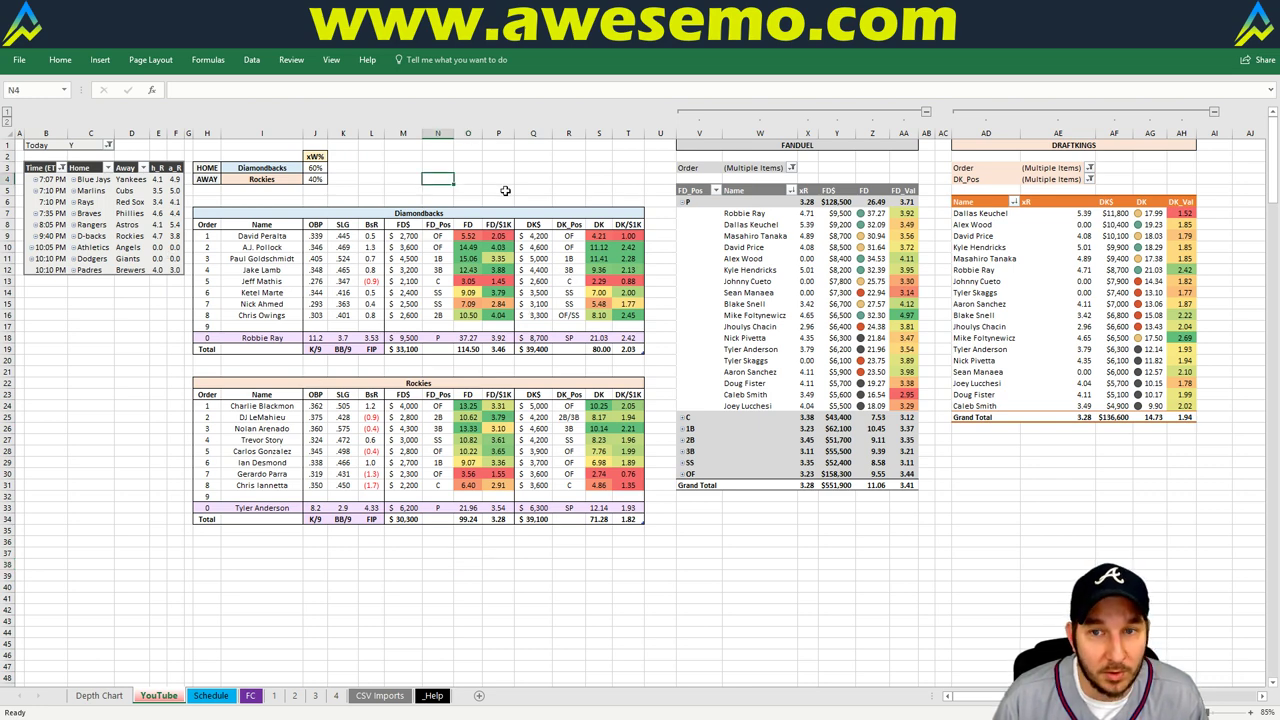
Step: Set the home team of the matchup to Athletics
{"action": "left_click", "coordinate": [269, 165]}
{"action": "type", "text": "Athletics"}
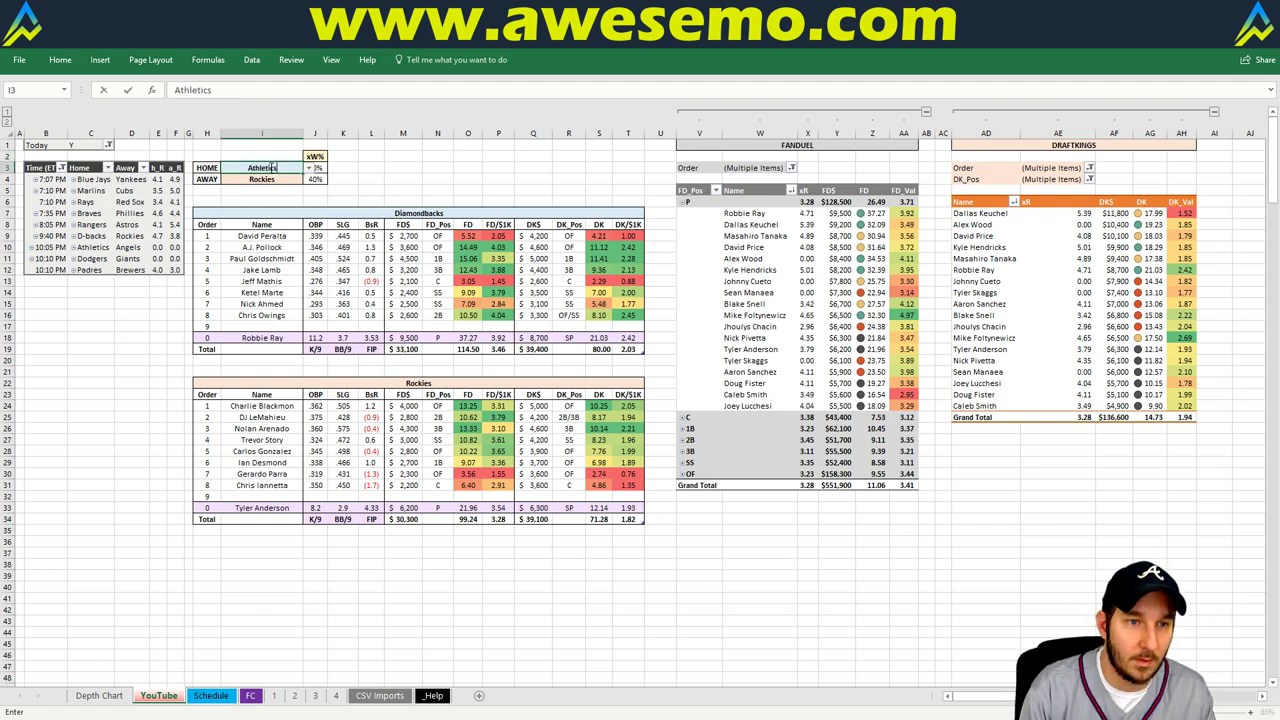
{"action": "key", "text": "Return"}
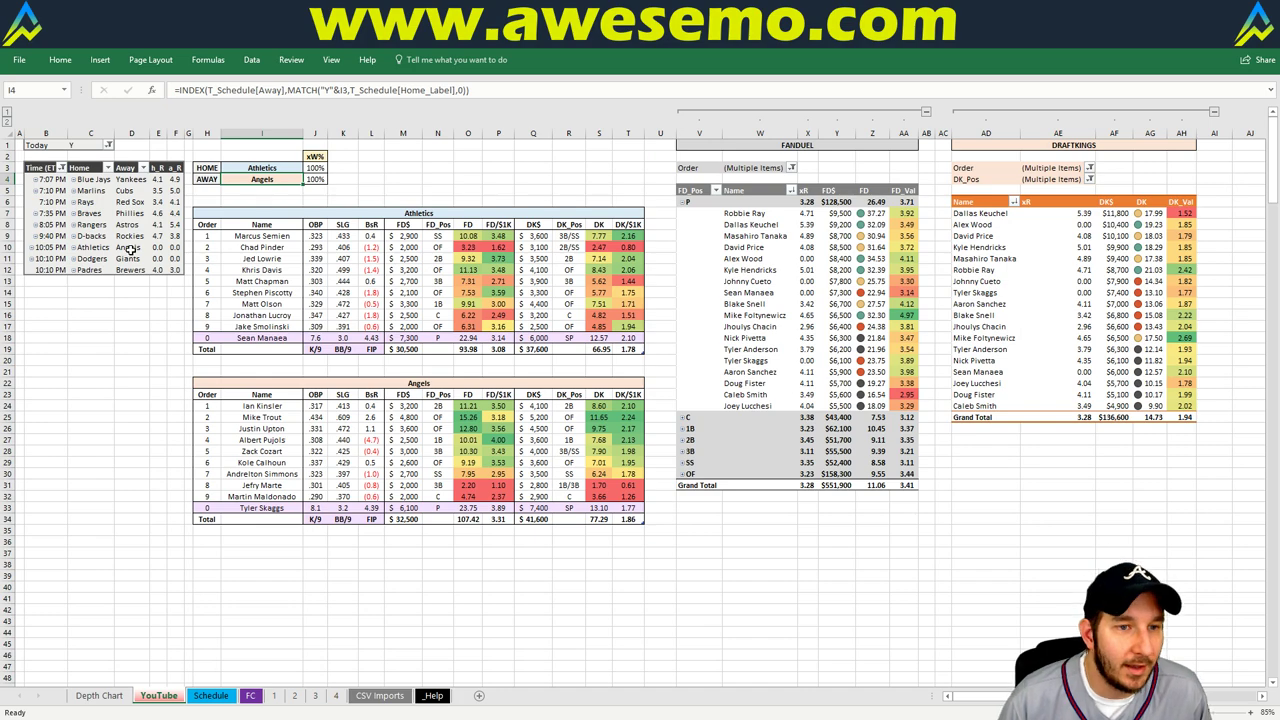
Step: Switch to the browser with TweetDeck, look through its open pages, and return to the Excel workbook
{"action": "key", "text": "alt+Tab"}
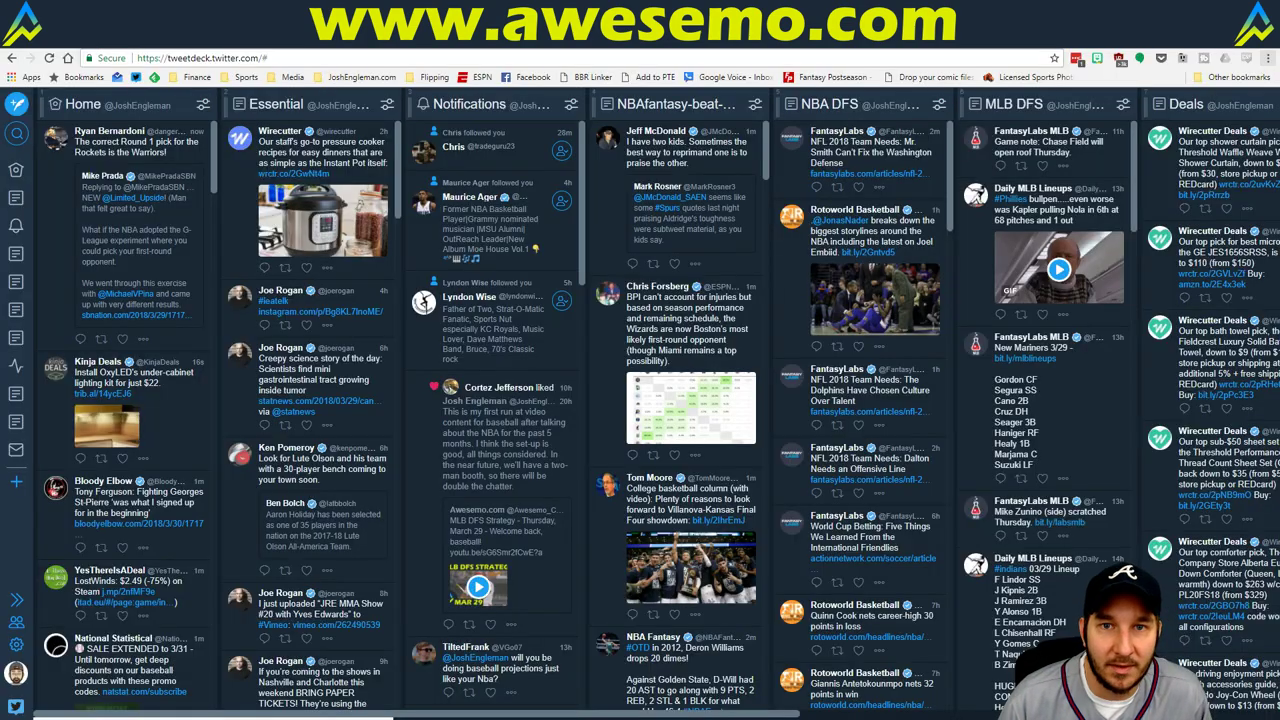
{"action": "key", "text": "ctrl+Tab"}
{"action": "key", "text": "ctrl+Tab"}
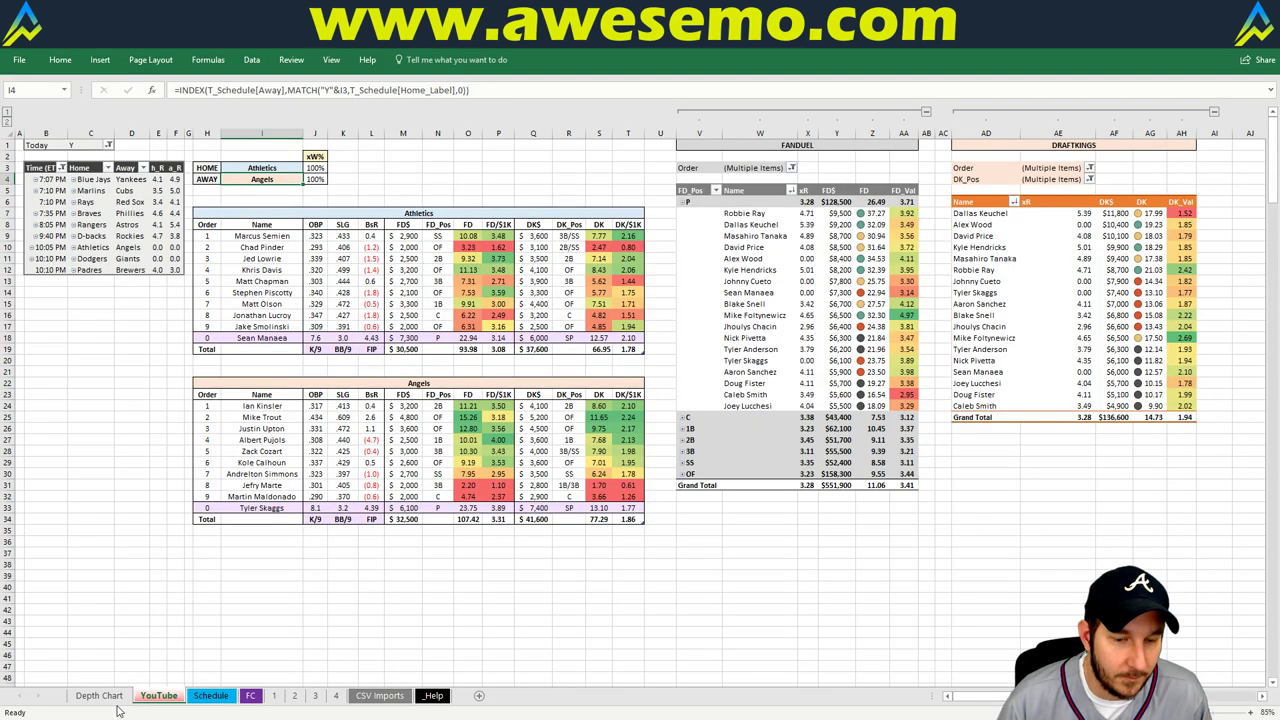
{"action": "key", "text": "alt+Tab"}
{"action": "left_click", "coordinate": [628, 620]}
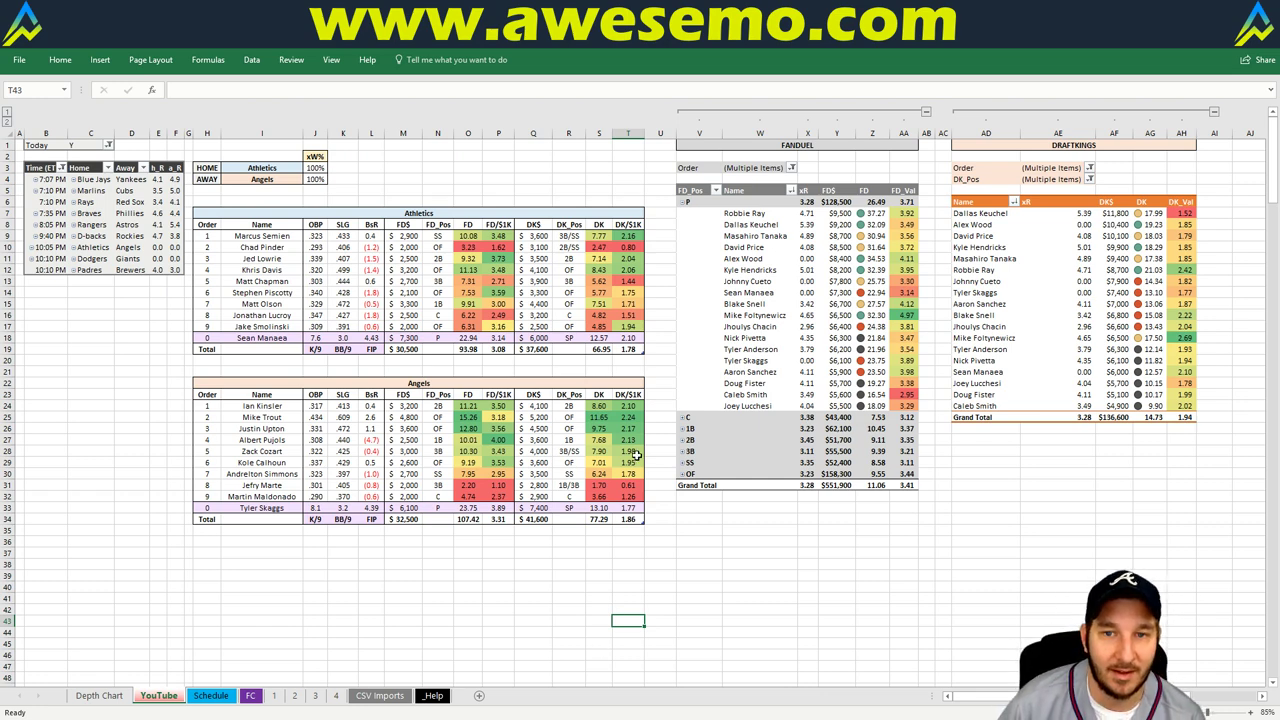
Step: Collapse the P group and expand OF in the FanDuel pivot table to review the outfielders, and return to the expanded P group
{"action": "left_click", "coordinate": [682, 201]}
{"action": "left_click", "coordinate": [682, 270]}
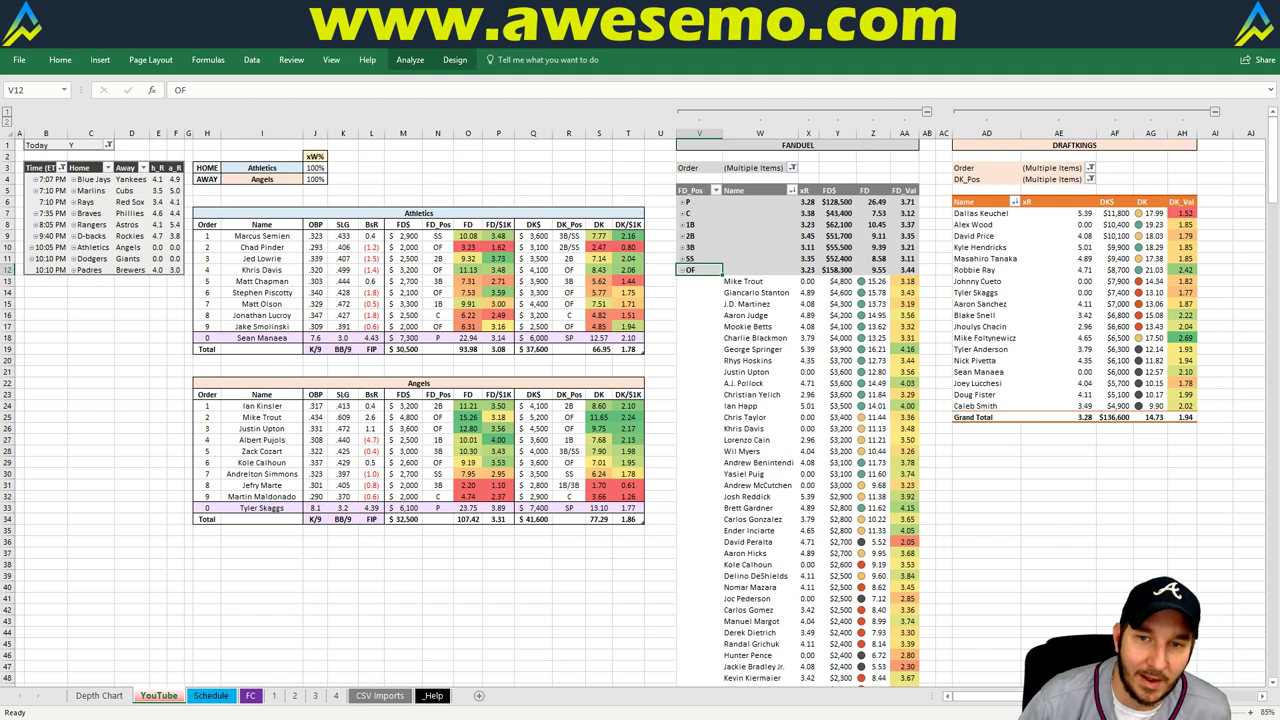
{"action": "left_click", "coordinate": [681, 270]}
{"action": "left_click", "coordinate": [682, 202]}
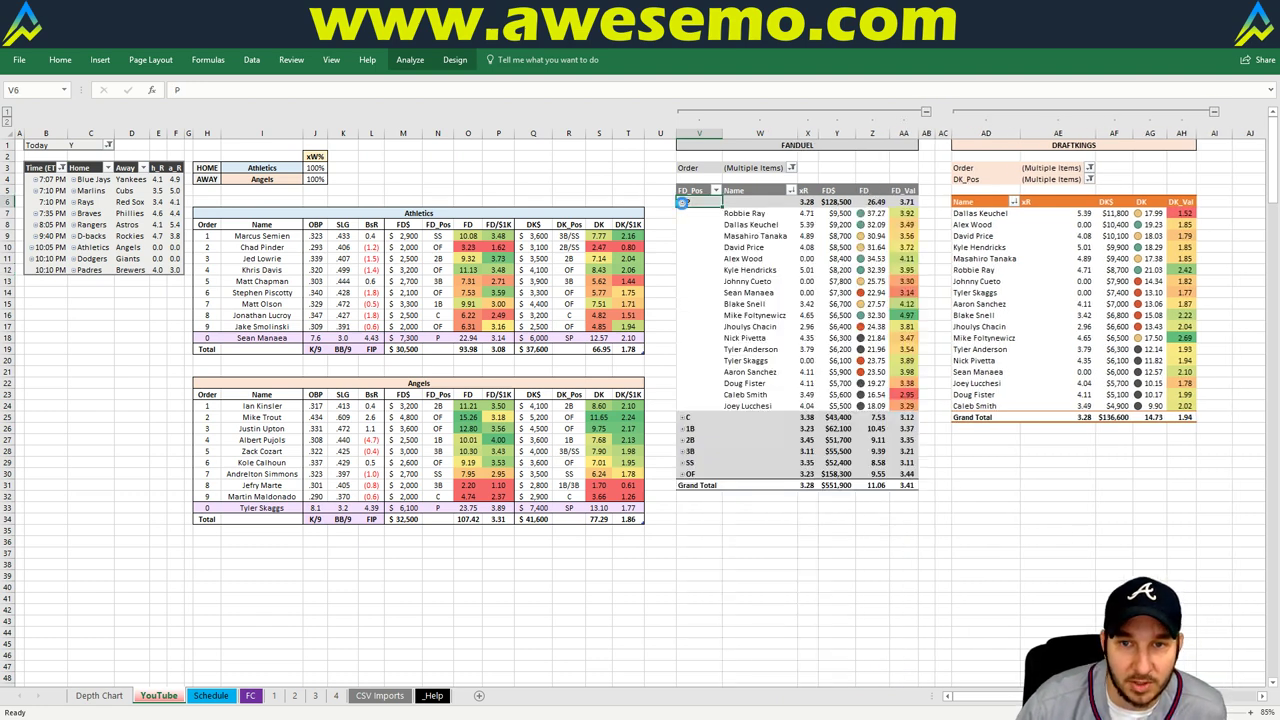
Step: Set the home team of the matchup to Dodgers
{"action": "left_click", "coordinate": [262, 168]}
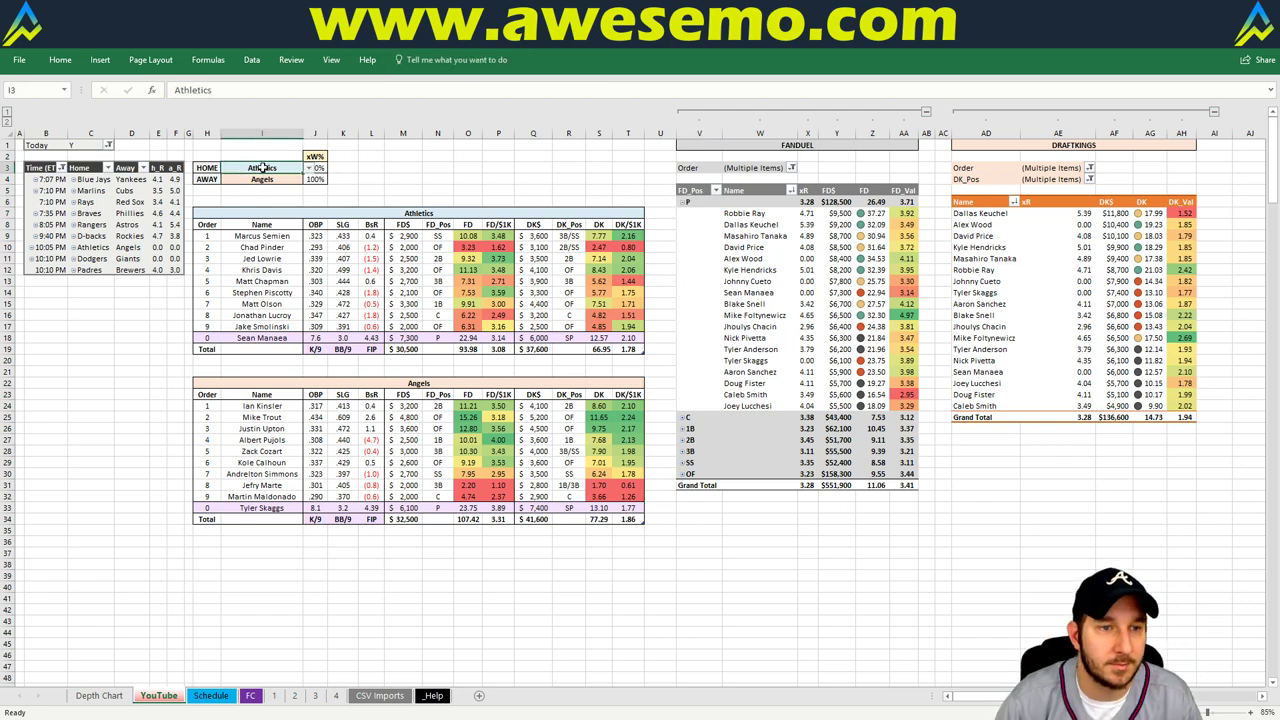
{"action": "type", "text": "Dodgers"}
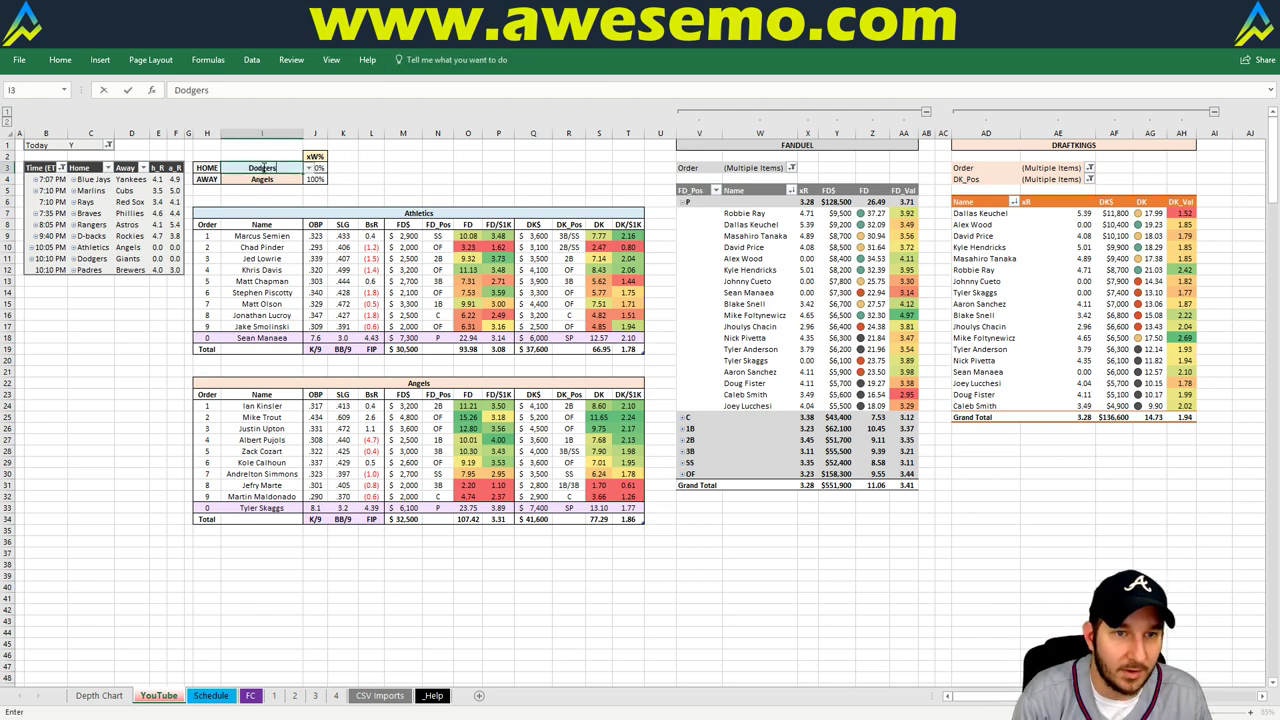
{"action": "key", "text": "Return"}
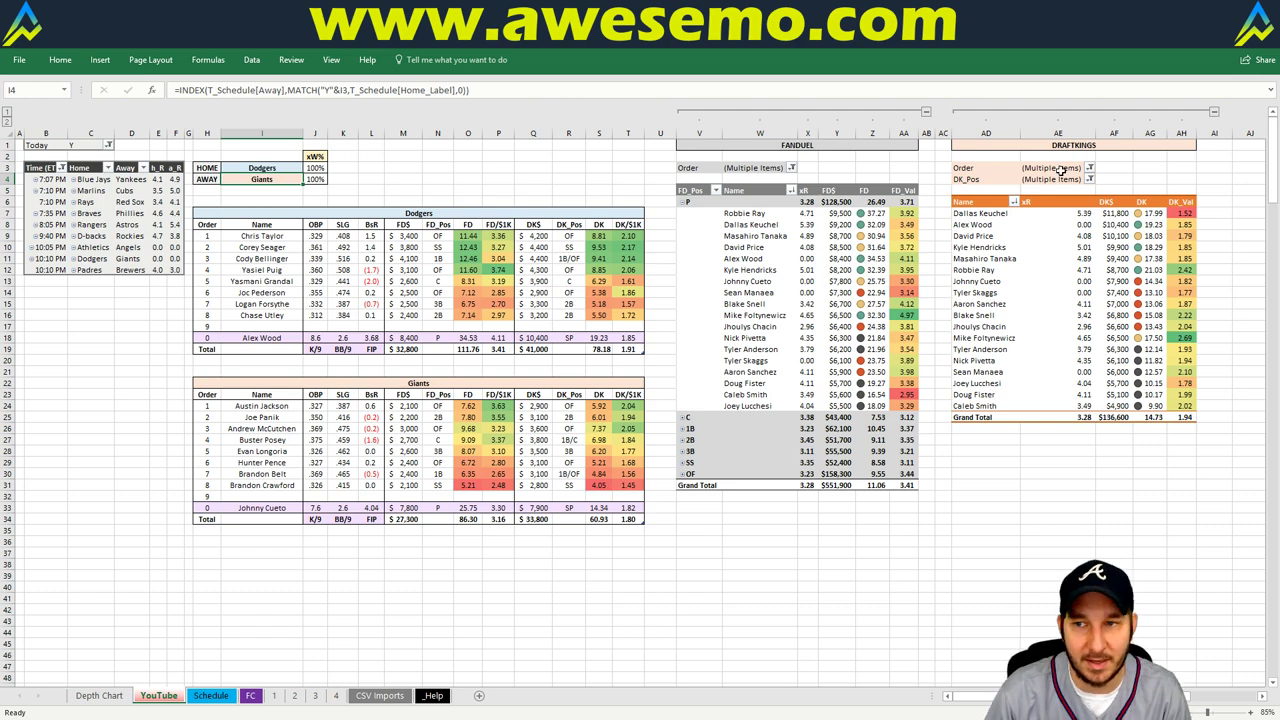
Step: Filter the DraftKings pivot table to positions matching ss to review its players, and restore the pitcher filter
{"action": "left_click", "coordinate": [1090, 179]}
{"action": "left_click", "coordinate": [1020, 192]}
{"action": "type", "text": "ss"}
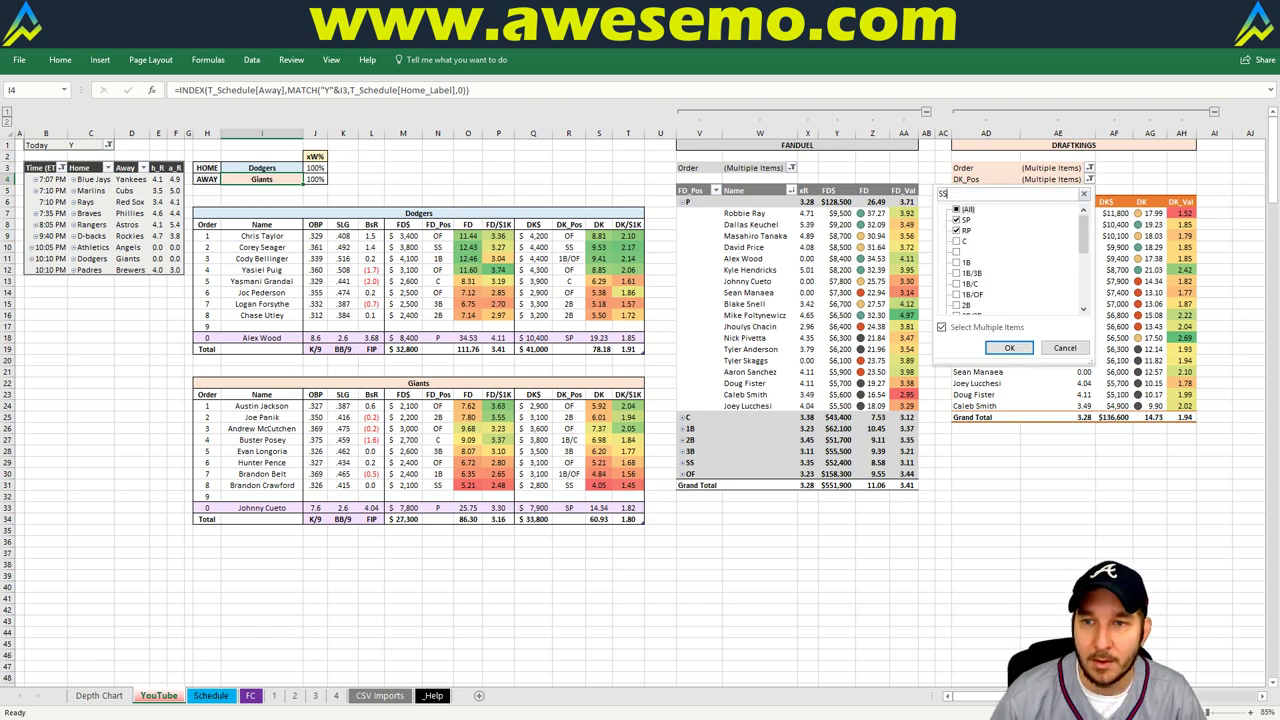
{"action": "key", "text": "Return"}
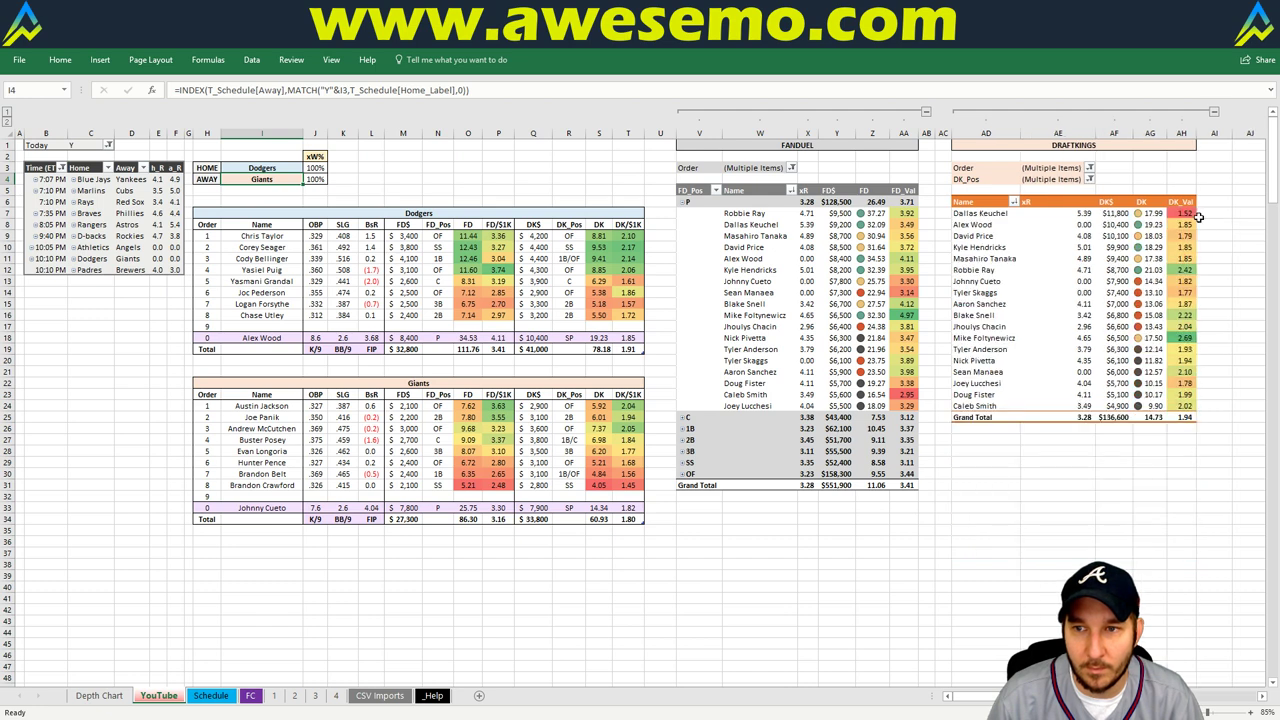
Step: Set the home team of the matchup to Padres
{"action": "left_click", "coordinate": [465, 179]}
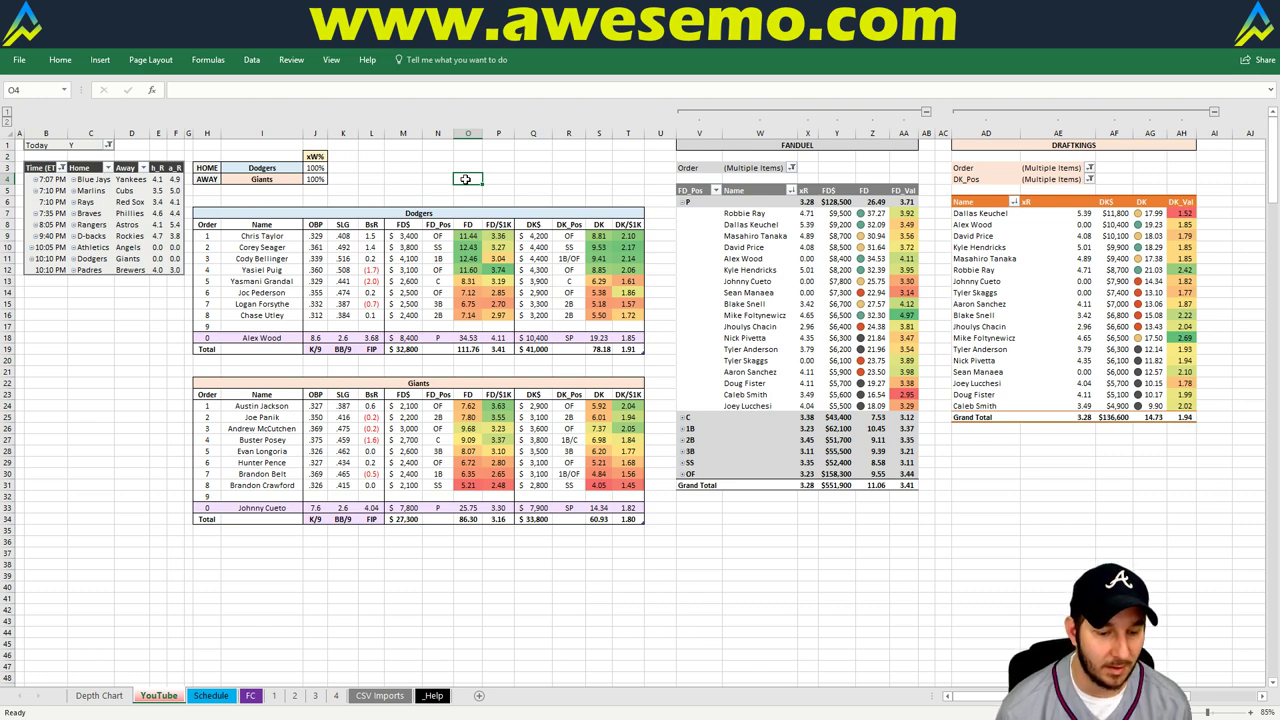
{"action": "left_click", "coordinate": [258, 166]}
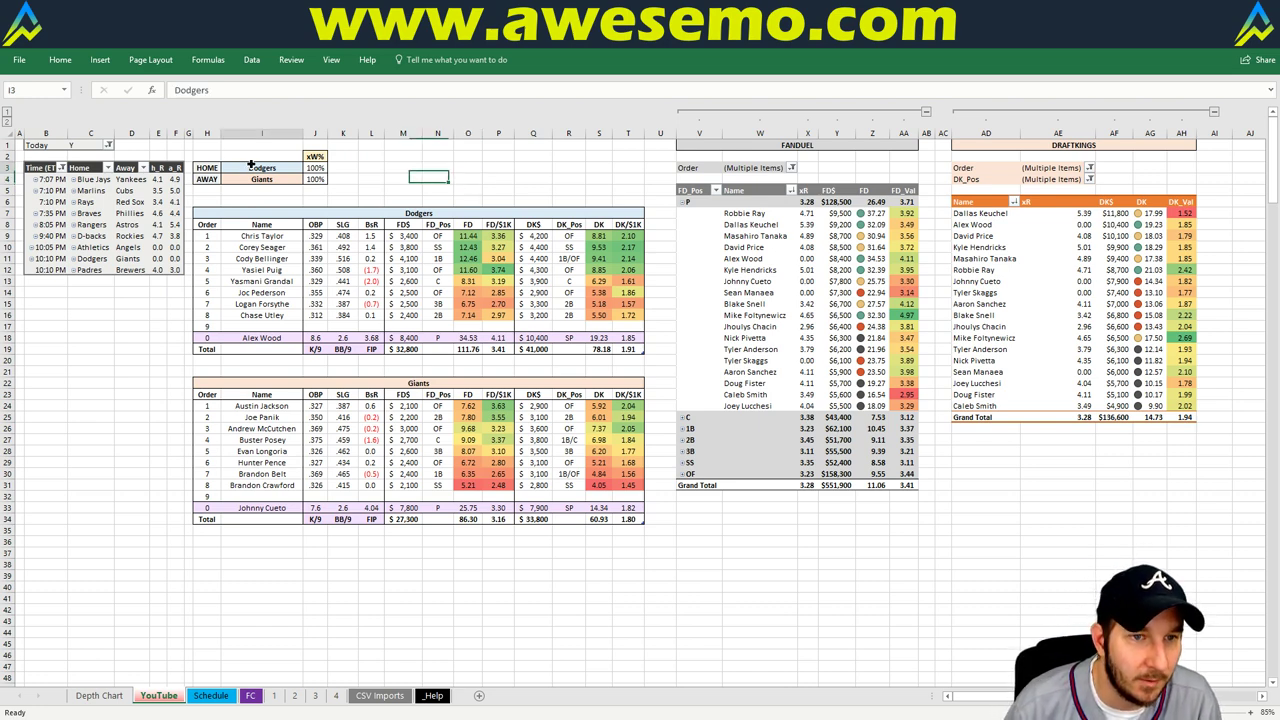
{"action": "type", "text": "Padres"}
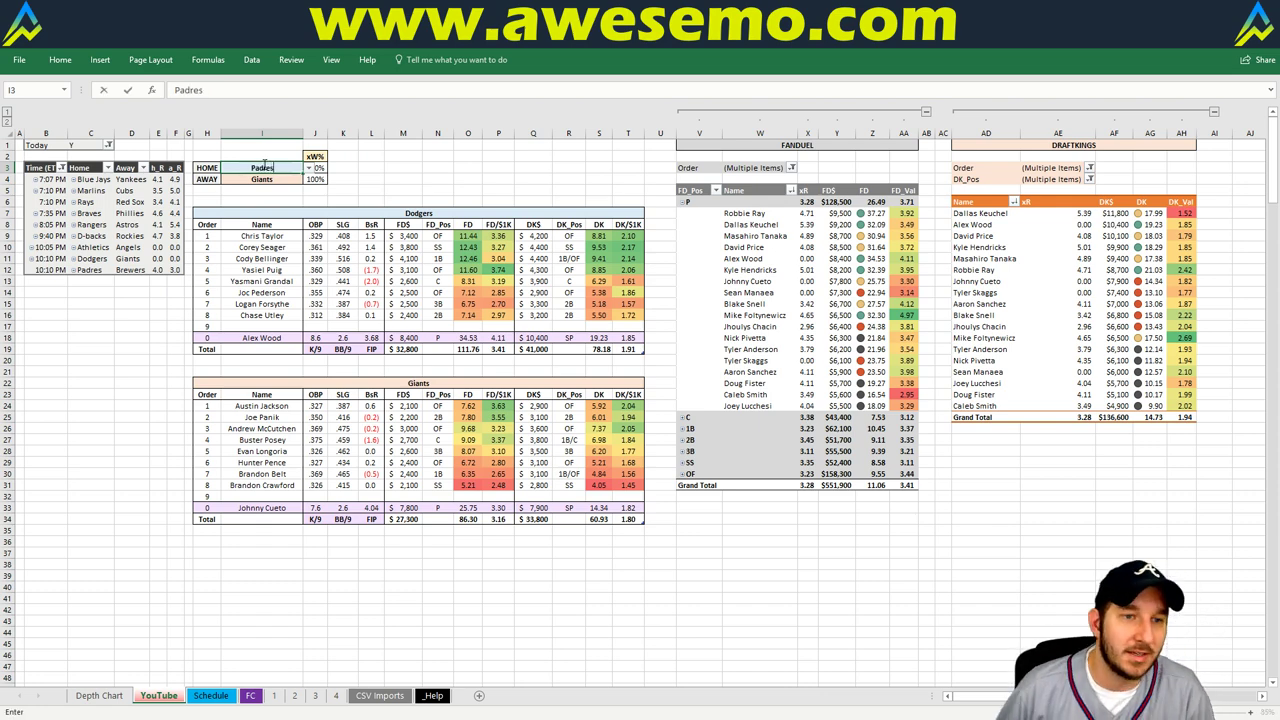
{"action": "key", "text": "Return"}
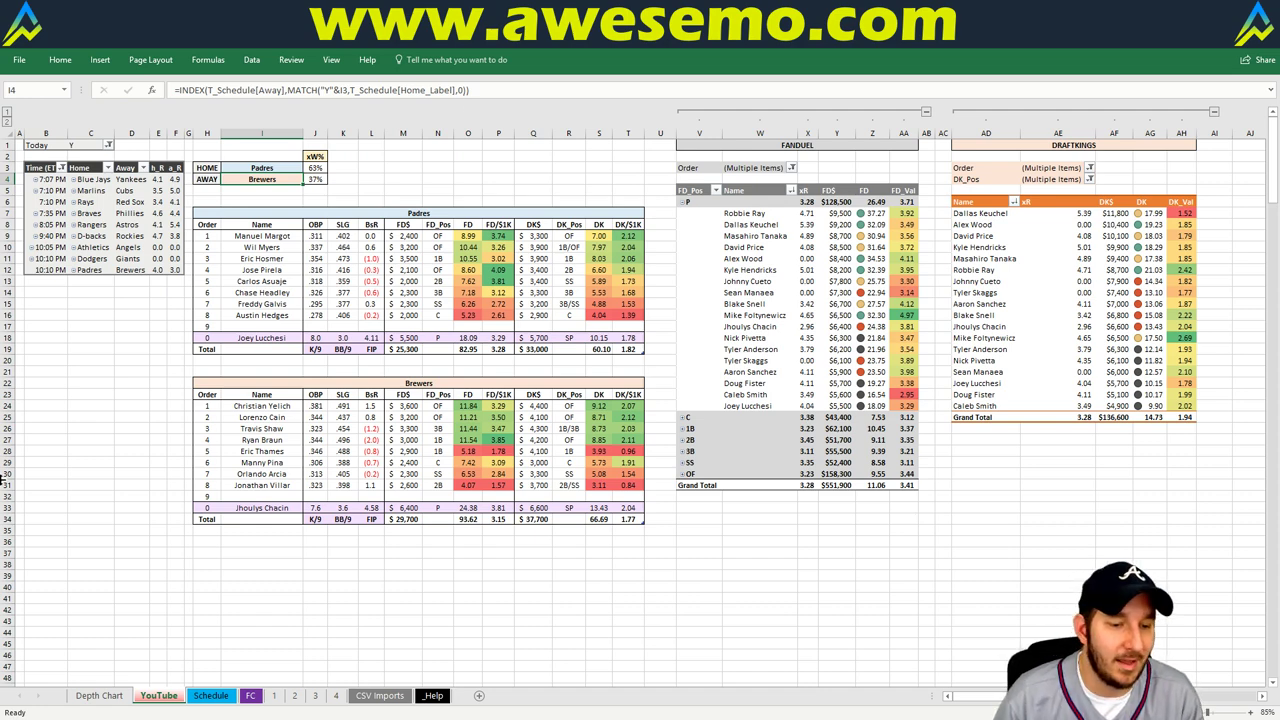
Step: Switch to the browser to check the MLB totals odds for March 30, 2018, and return to the Excel workbook
{"action": "key", "text": "alt+Tab"}
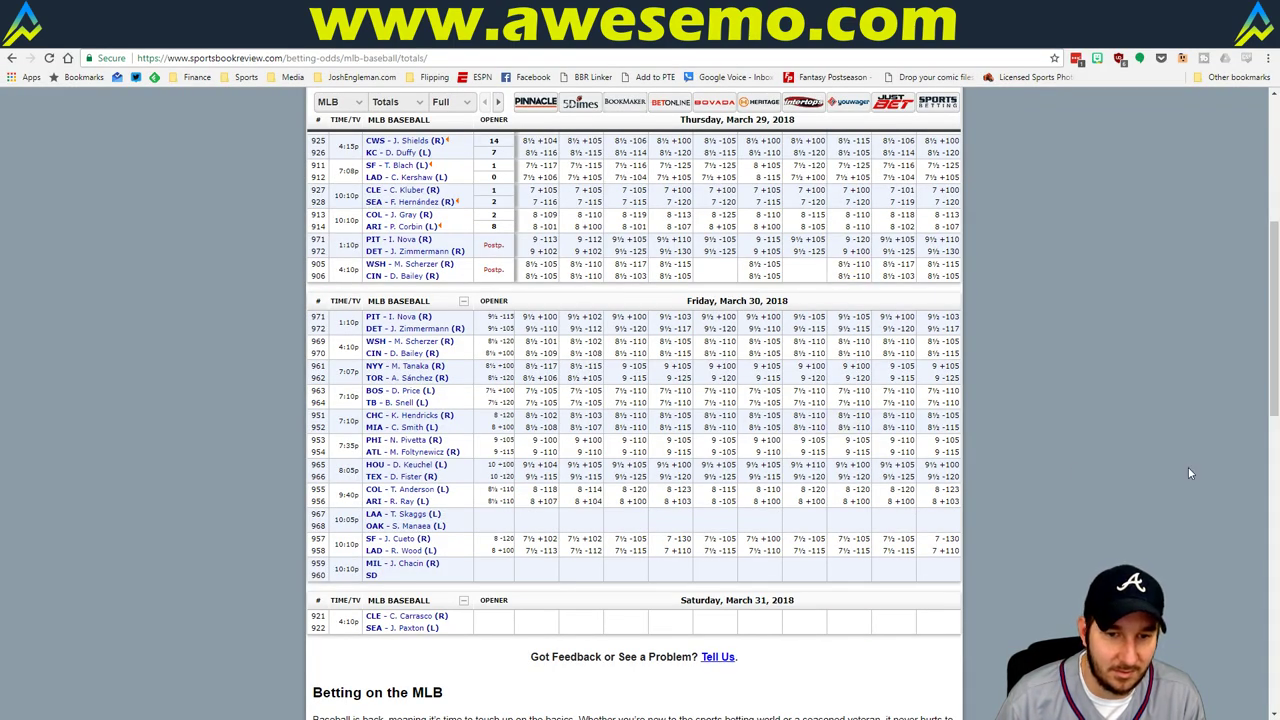
{"action": "key", "text": "alt+Tab"}
{"action": "key", "text": "alt+Tab"}
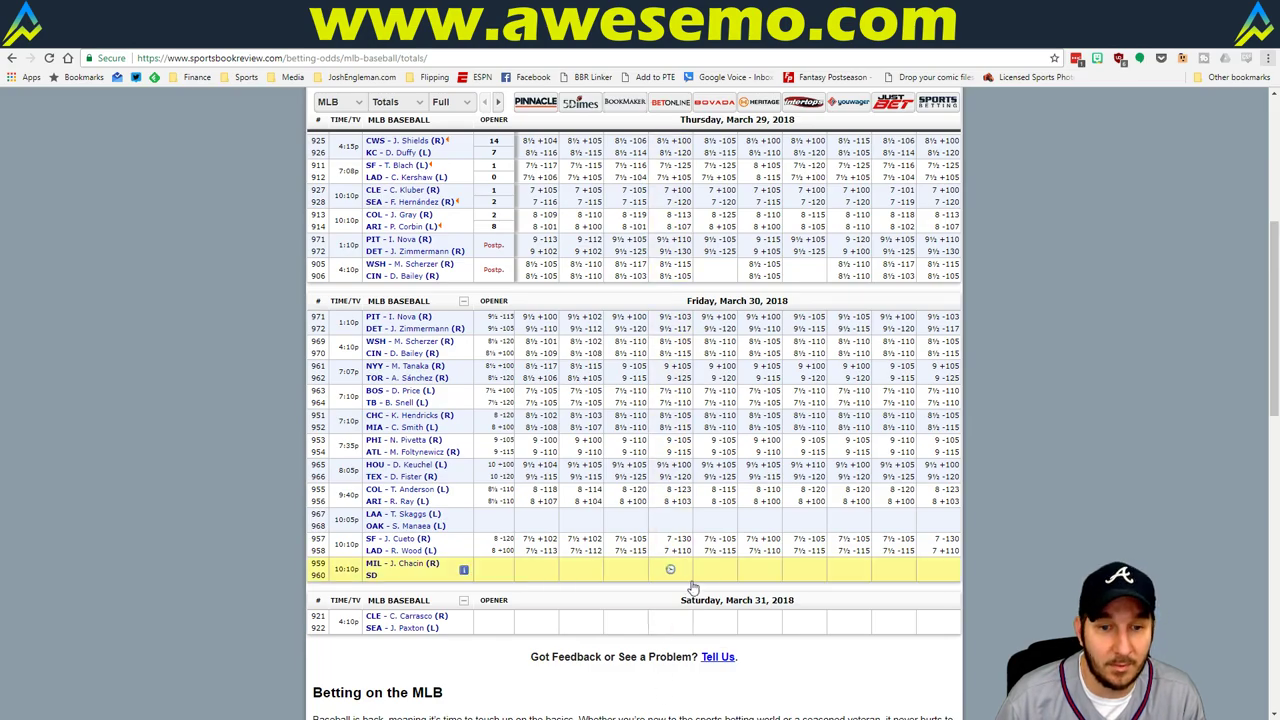
{"action": "key", "text": "alt+Tab"}
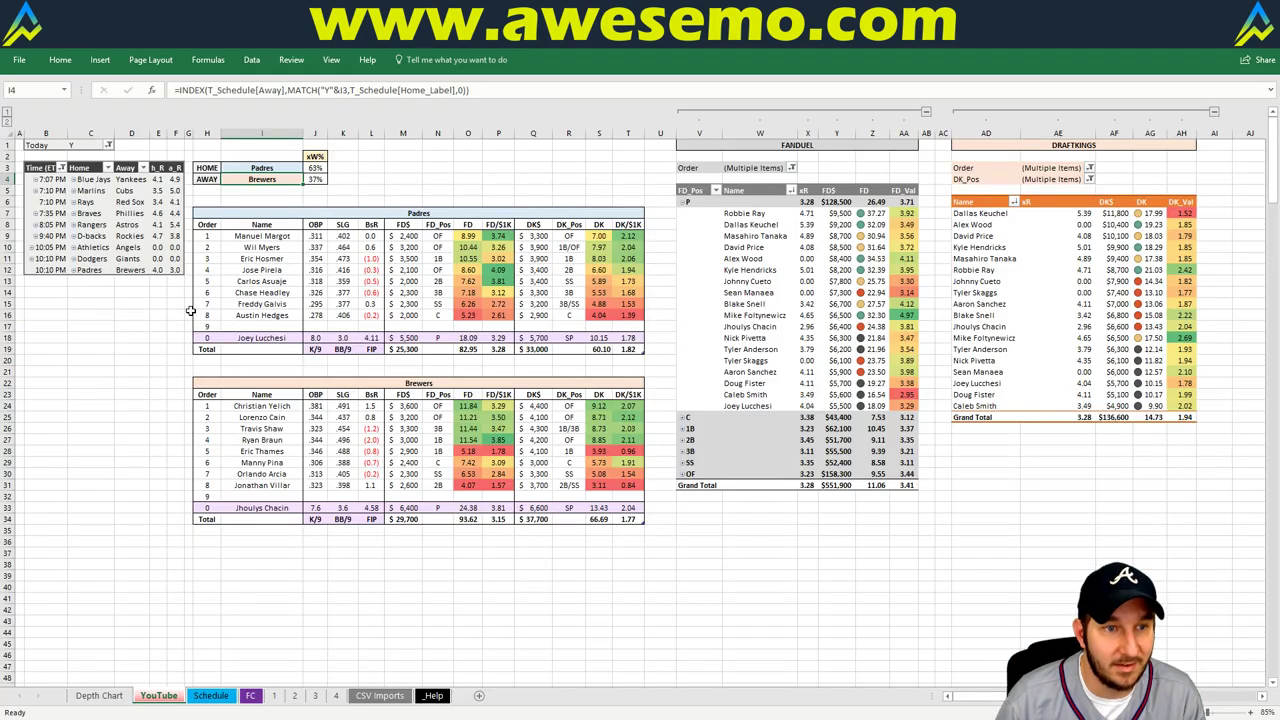
{"action": "key", "text": "alt+Tab"}
{"action": "key", "text": "alt+Tab"}
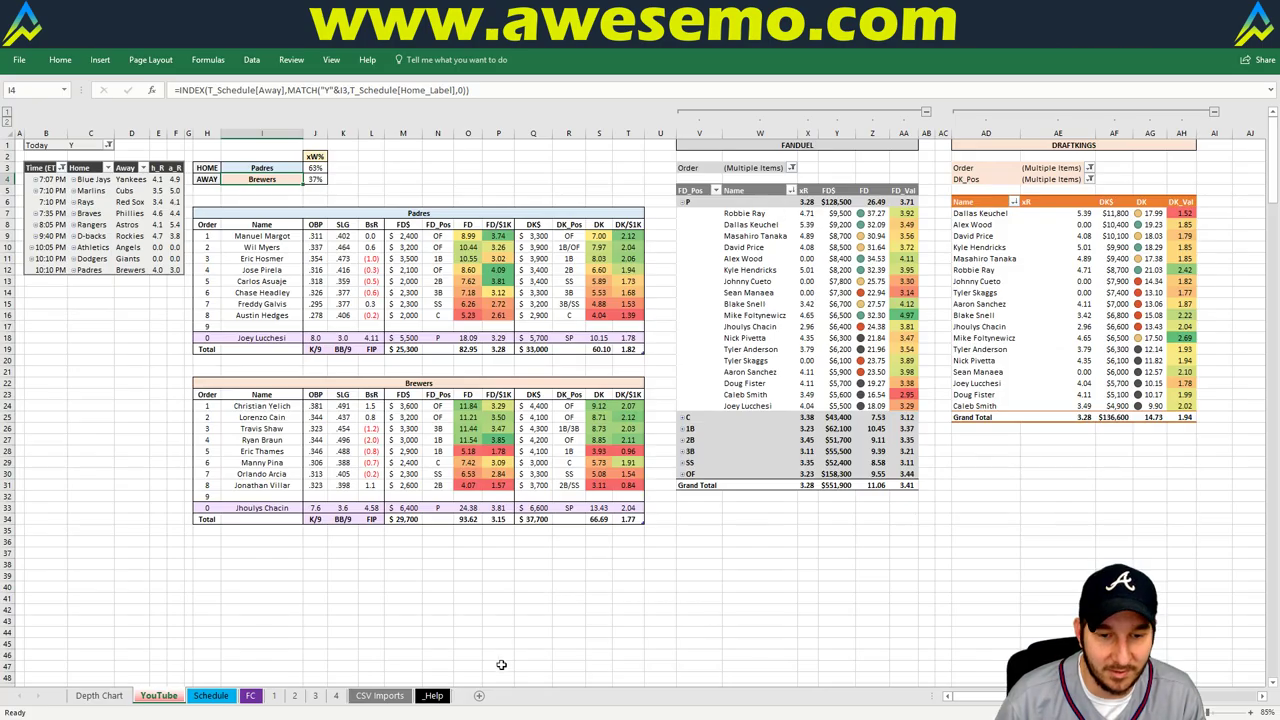
Step: On the Schedule sheet, copy the Brewers–Padres away odds, home odds and total into the Giants–Dodgers row
{"action": "left_click", "coordinate": [366, 699]}
{"action": "left_click", "coordinate": [251, 696]}
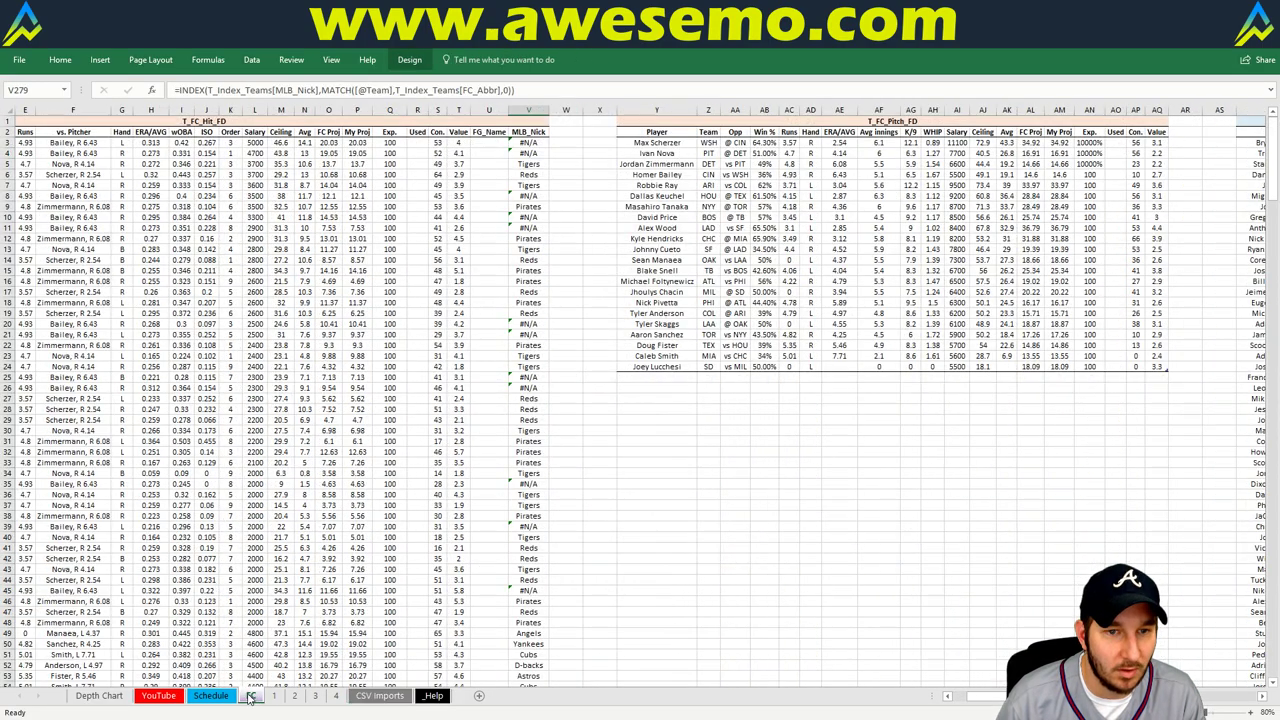
{"action": "left_click", "coordinate": [215, 696]}
{"action": "left_click_drag", "start_coordinate": [534, 388], "coordinate": [616, 389]}
{"action": "key", "text": "ctrl+c"}
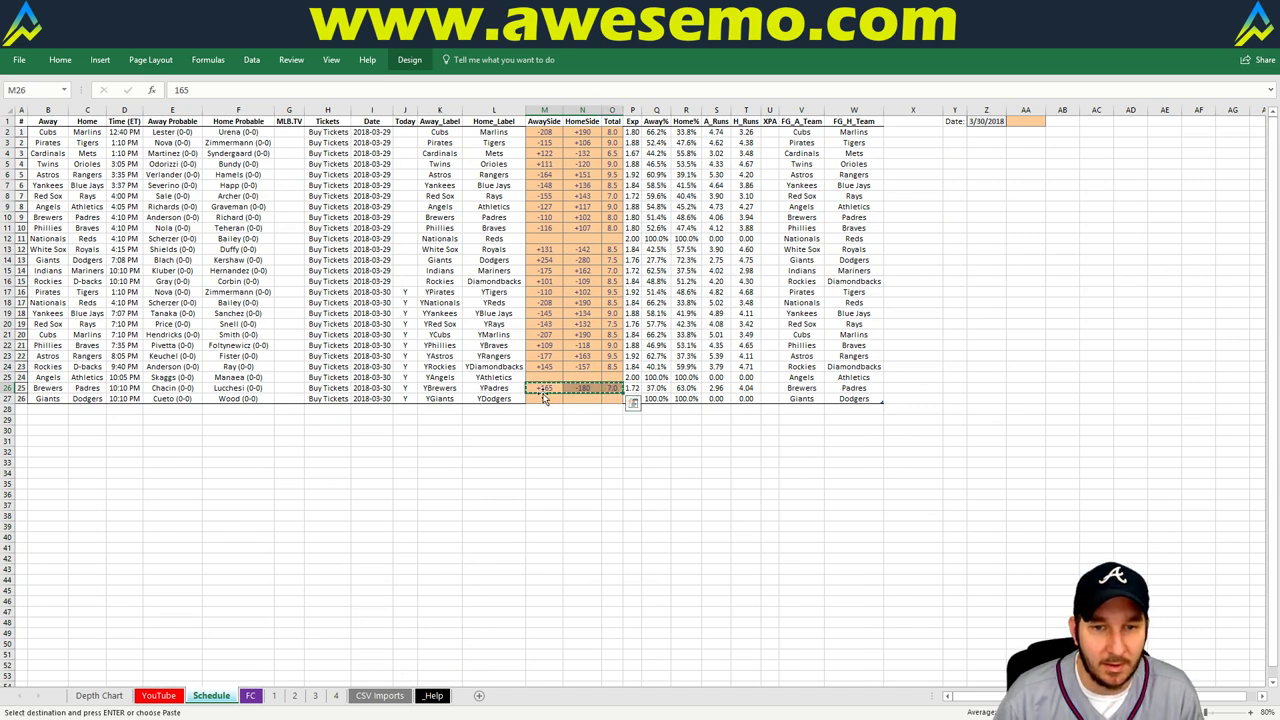
{"action": "left_click", "coordinate": [548, 396]}
{"action": "key", "text": "ctrl+q"}
{"action": "key", "text": "ctrl+v"}
{"action": "key", "text": "Escape"}
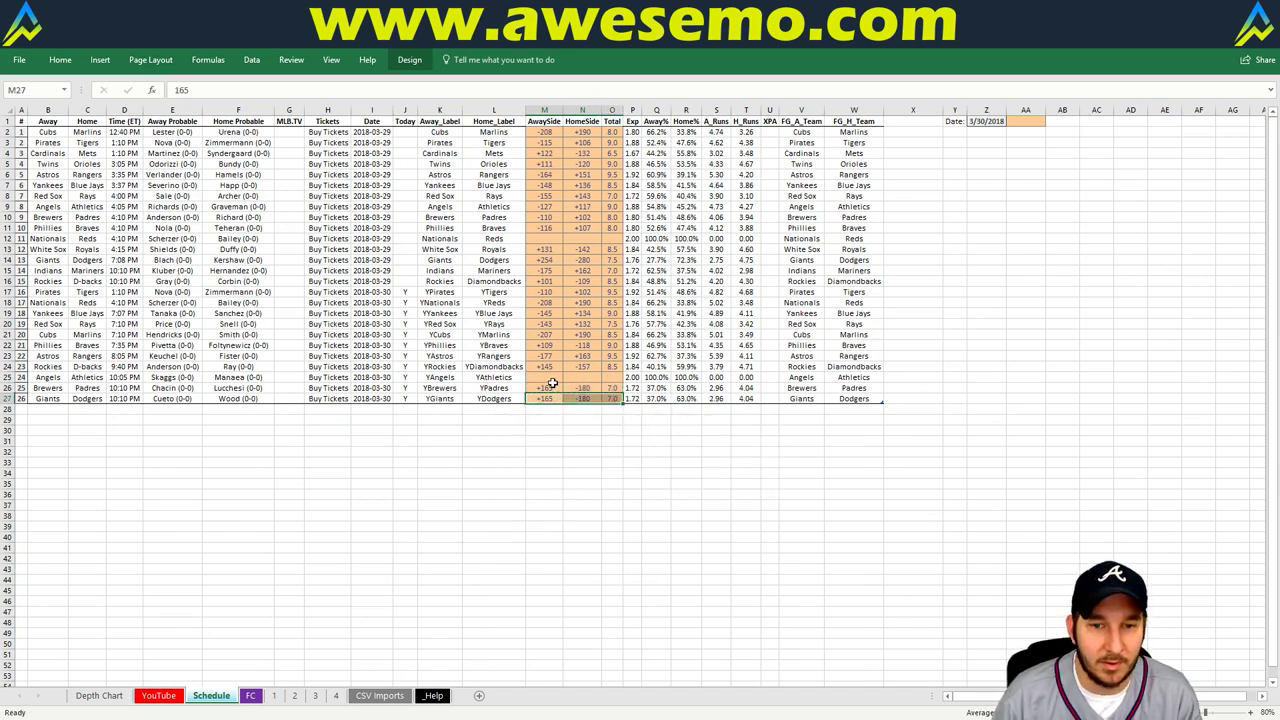
Step: Clear the odds and total of the Brewers–Padres row, and refresh the schedule pivot table on the YouTube sheet
{"action": "left_click_drag", "start_coordinate": [548, 388], "coordinate": [610, 389]}
{"action": "left_click", "coordinate": [611, 491]}
{"action": "left_click", "coordinate": [158, 695]}
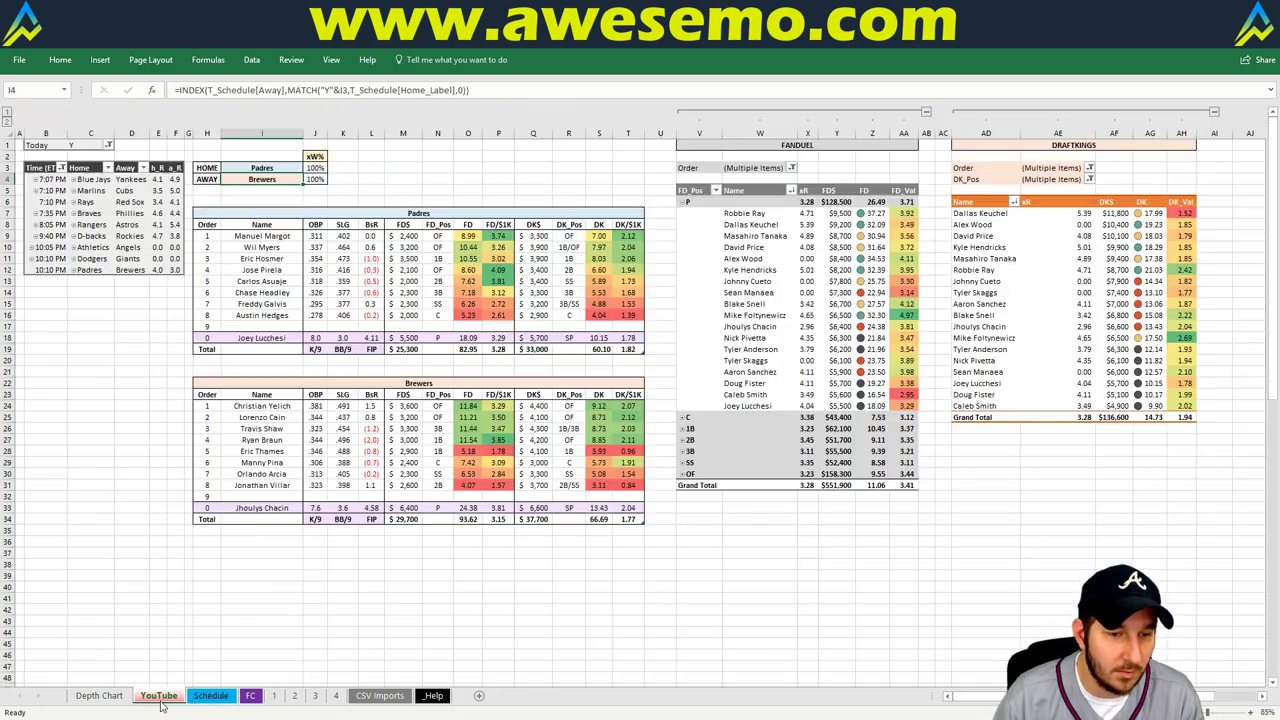
{"action": "right_click", "coordinate": [131, 238]}
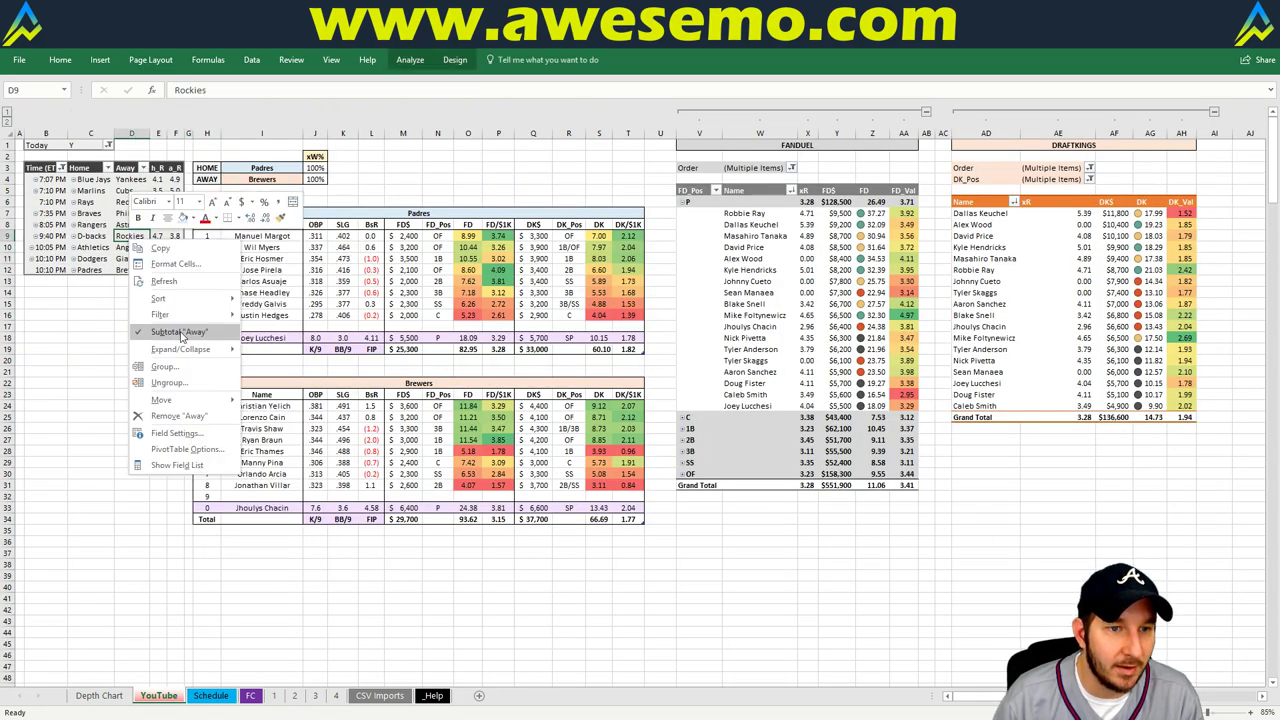
{"action": "left_click", "coordinate": [177, 288]}
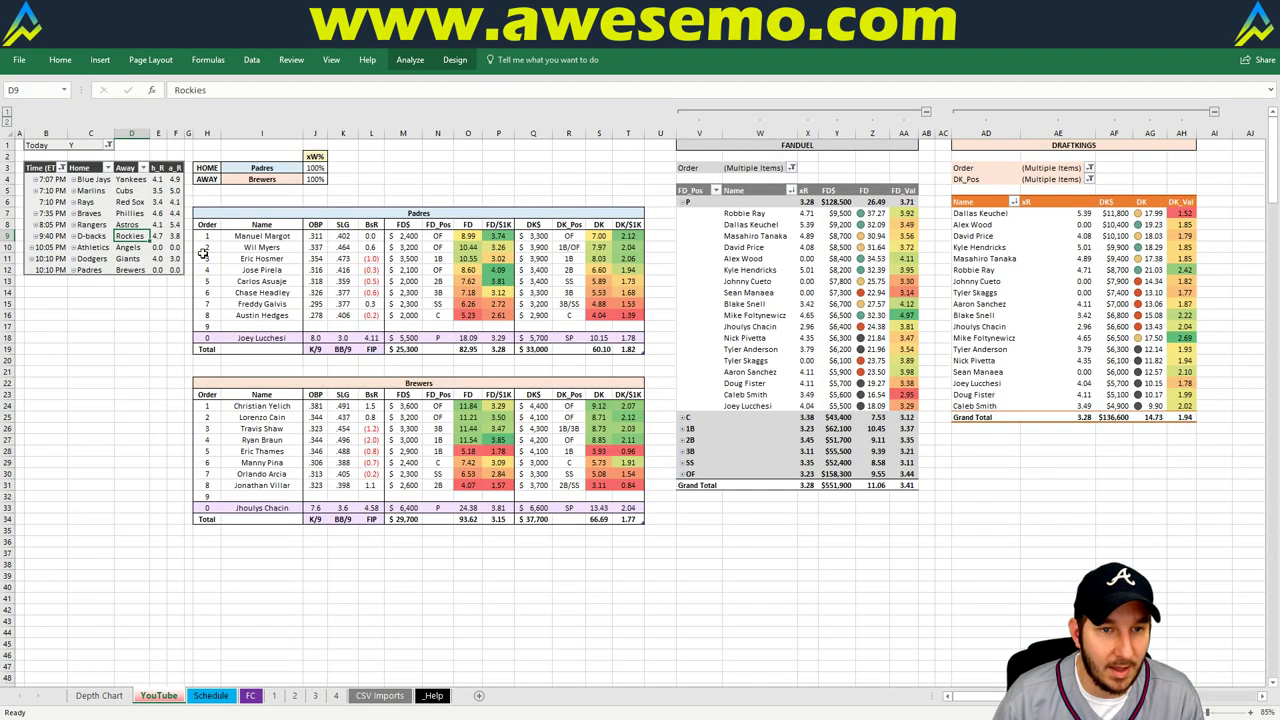
Step: Update the Giants–Dodgers total on the Schedule sheet, and refresh the schedule pivot table on the YouTube sheet again
{"action": "left_click", "coordinate": [211, 695]}
{"action": "left_click", "coordinate": [613, 398]}
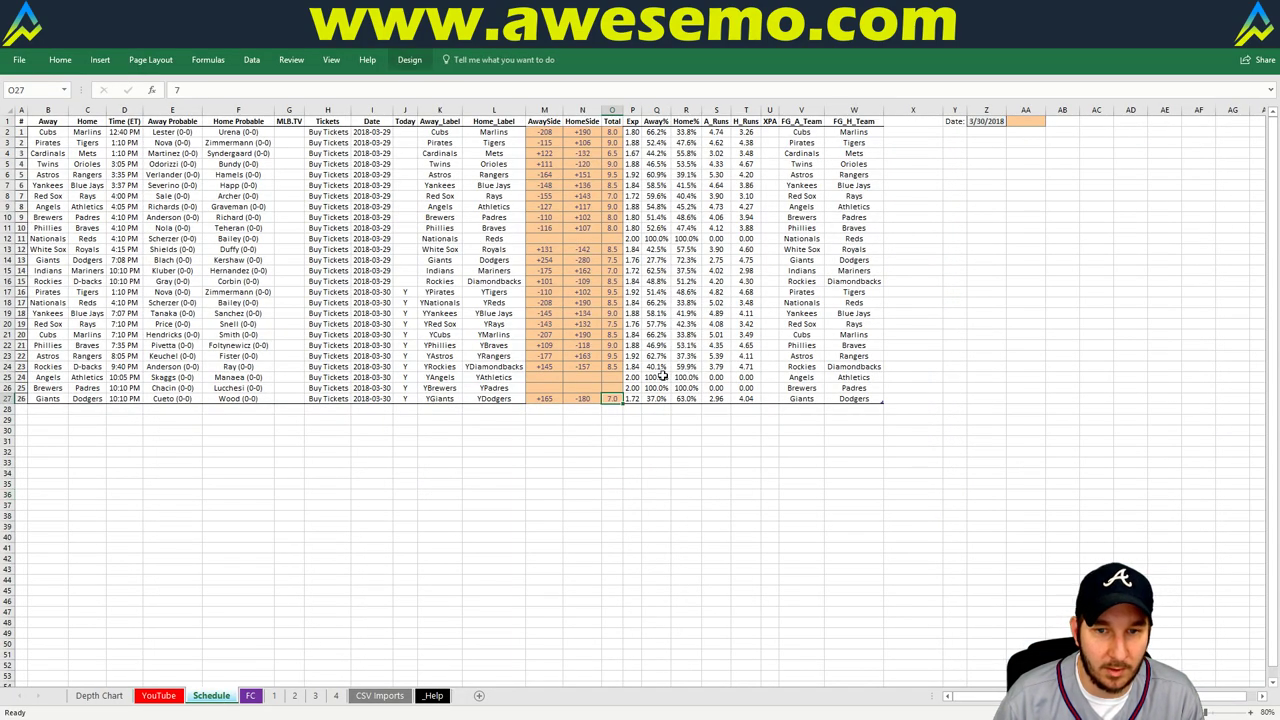
{"action": "left_click", "coordinate": [160, 696]}
{"action": "right_click", "coordinate": [128, 225]}
{"action": "left_click", "coordinate": [155, 283]}
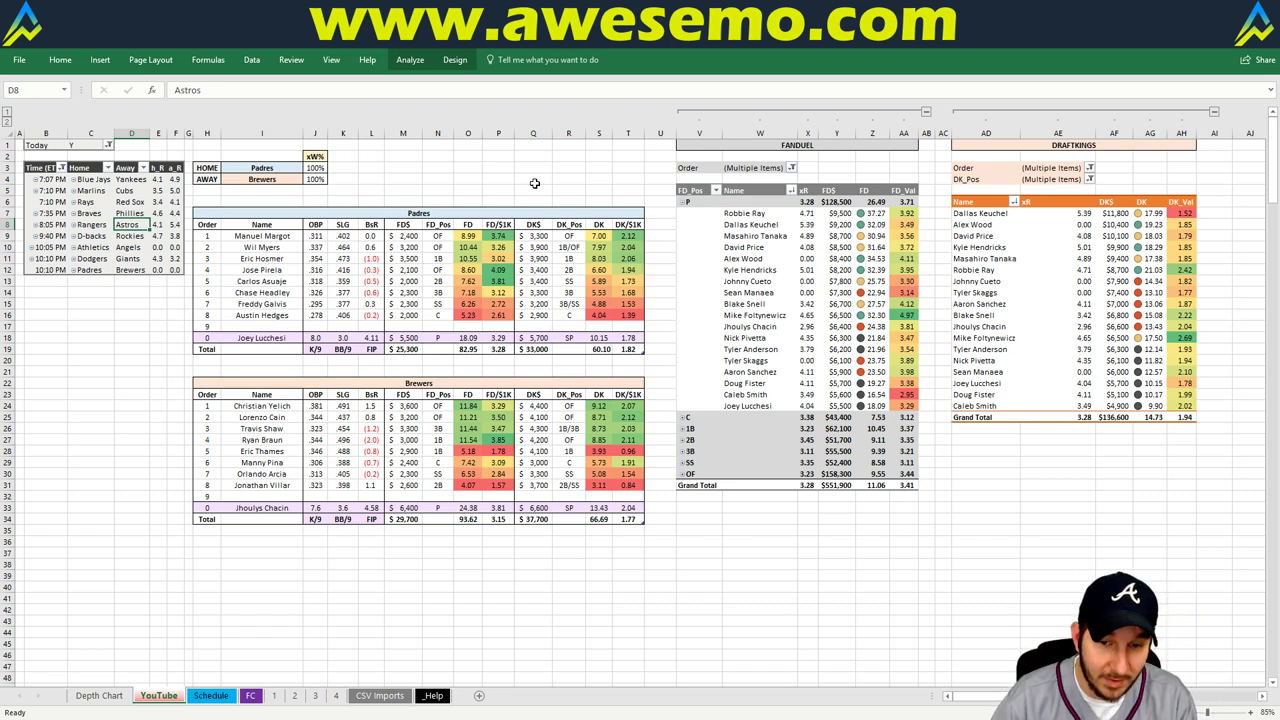
{"action": "left_click", "coordinate": [196, 623]}
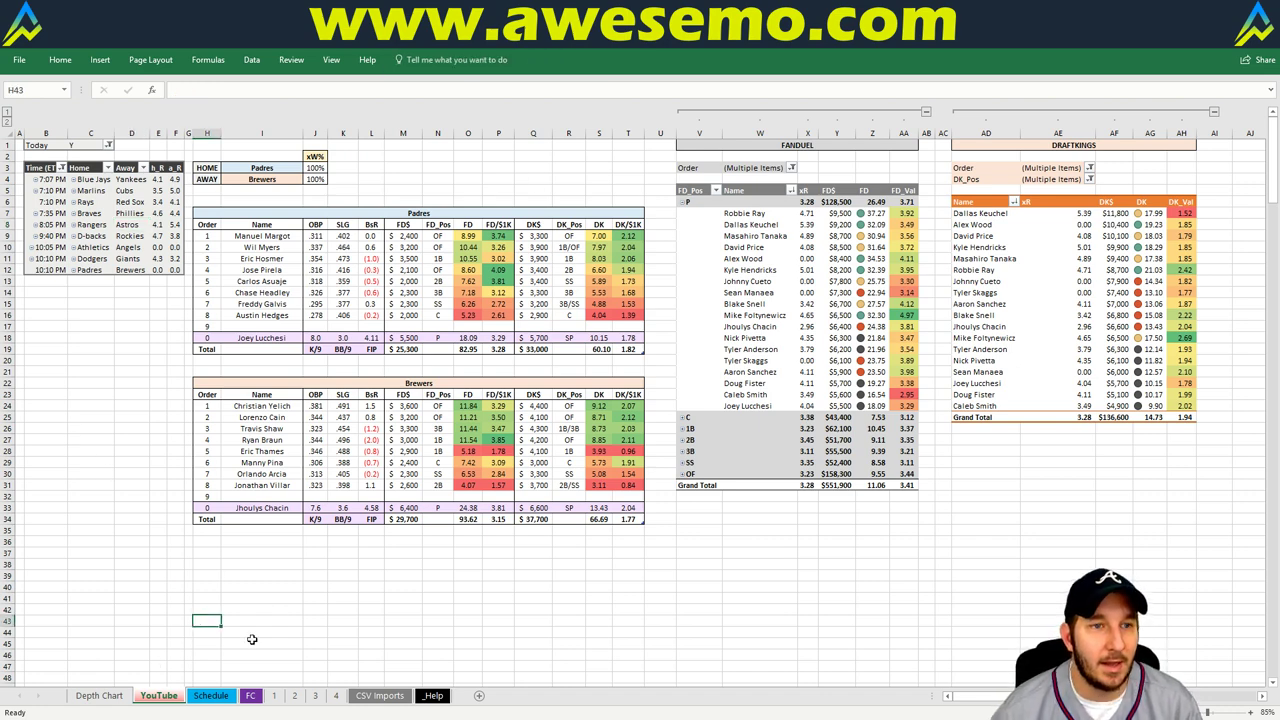
{"action": "left_click", "coordinate": [432, 573]}
{"action": "left_click", "coordinate": [445, 541]}
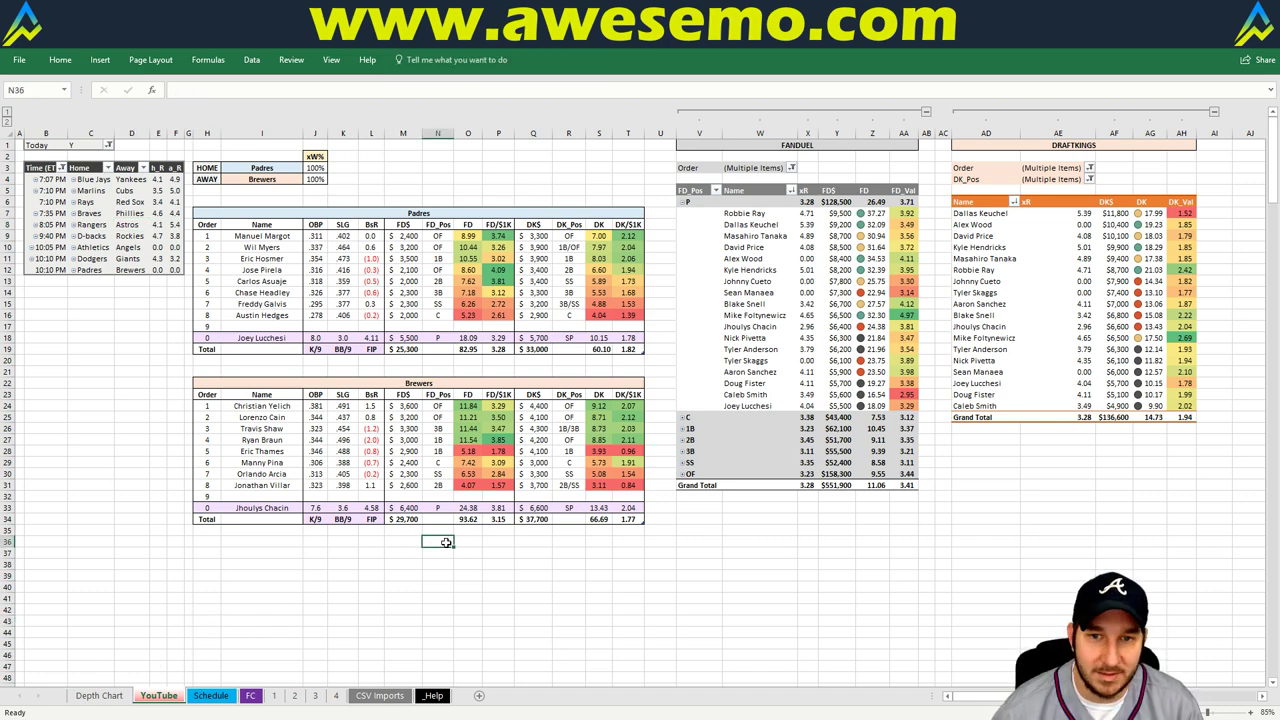